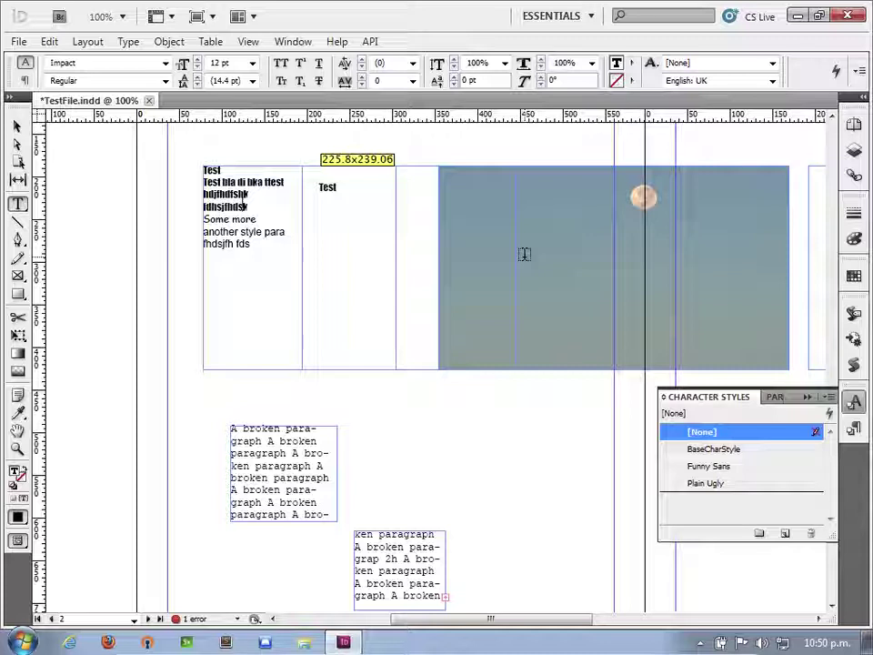
{"action": "left_click", "coordinate": [634, 332]}
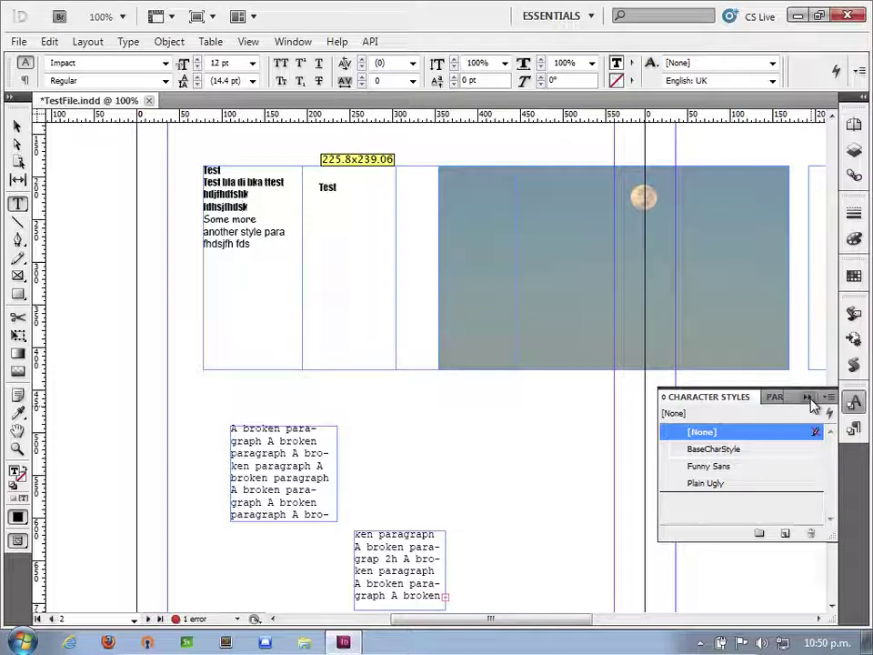
{"action": "mouse_move", "coordinate": [436, 653]}
{"action": "left_click", "coordinate": [308, 648]}
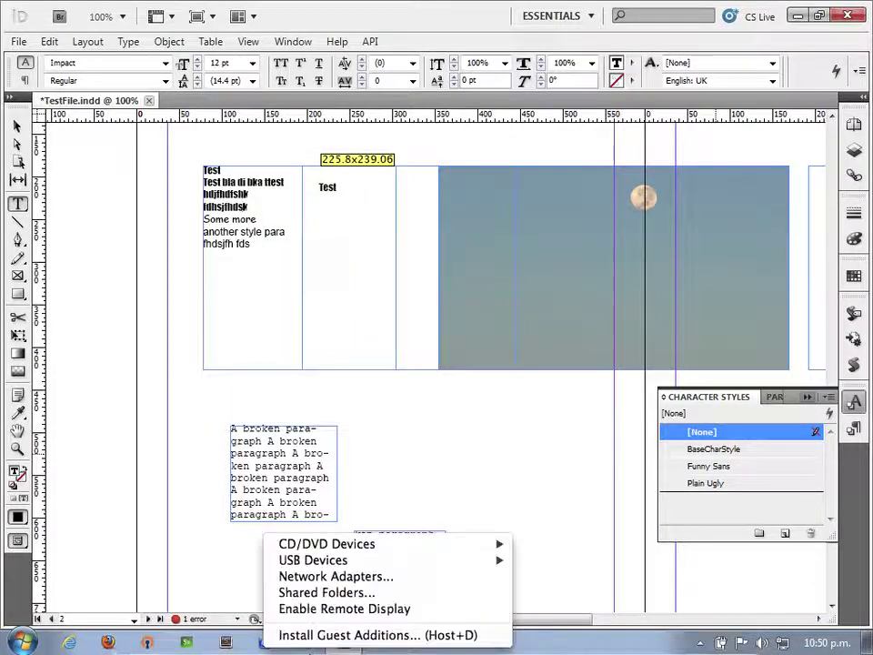
{"action": "left_click", "coordinate": [413, 449]}
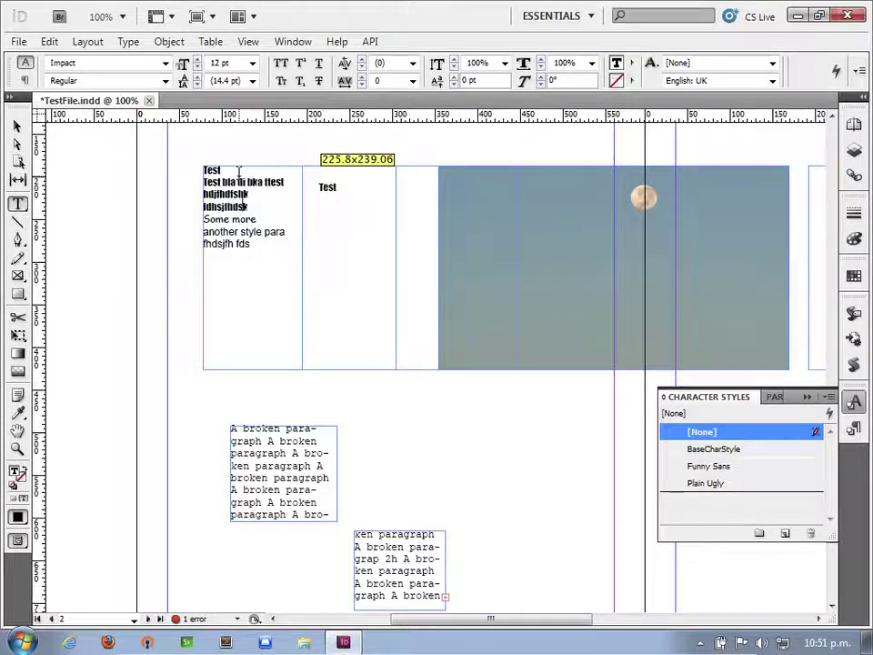
Check the paragraph style applied to the first column's text, the "A broken paragraph" frame and the separate "Test" frame
{"action": "left_click", "coordinate": [853, 427]}
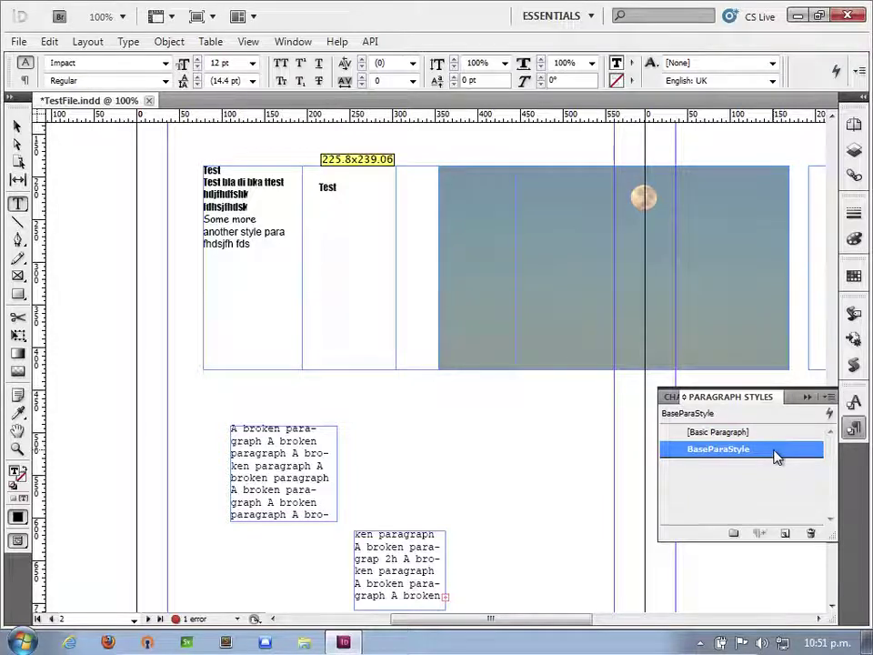
{"action": "left_click", "coordinate": [238, 220]}
{"action": "left_click", "coordinate": [249, 305]}
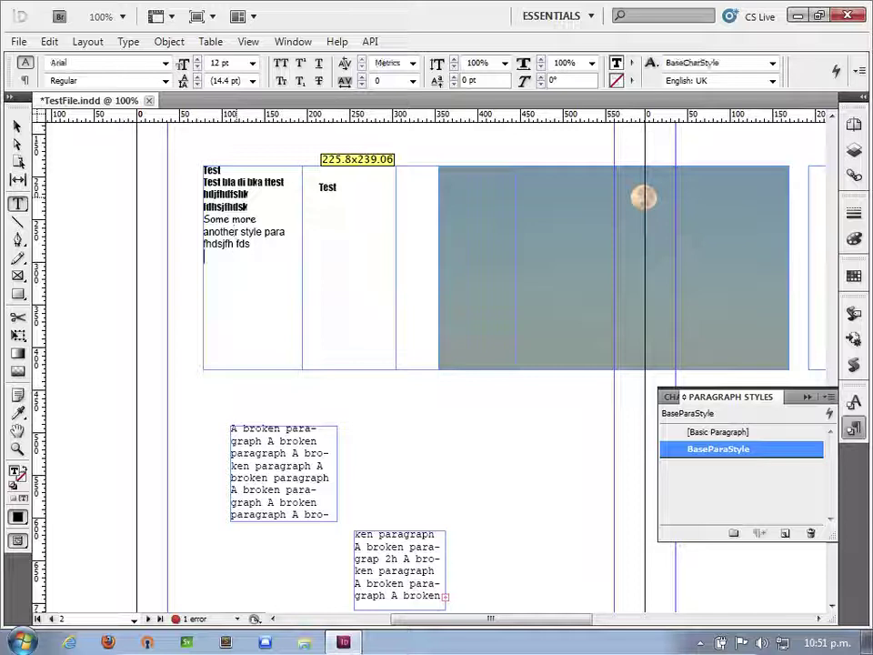
{"action": "left_click", "coordinate": [262, 435]}
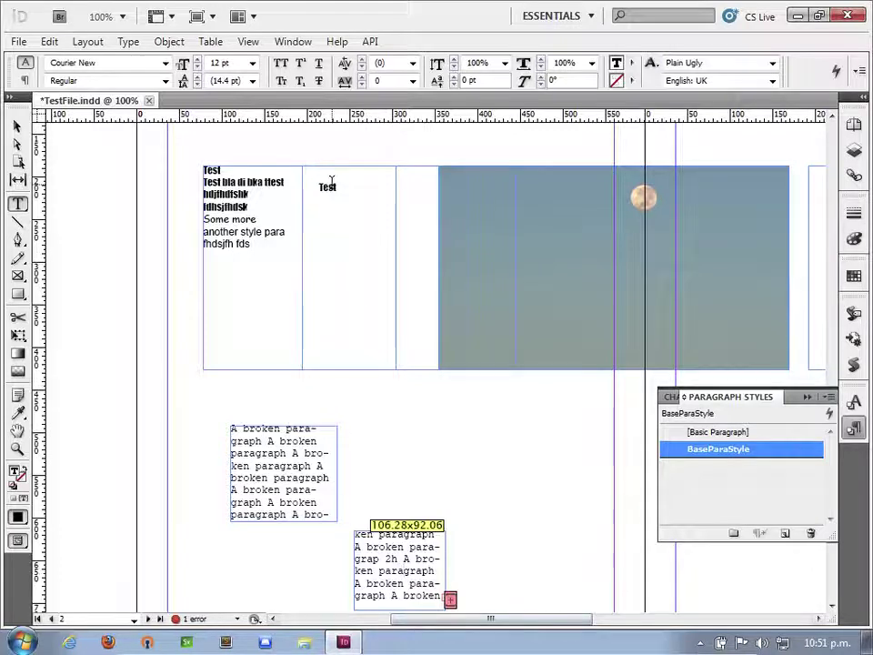
{"action": "left_click", "coordinate": [330, 188]}
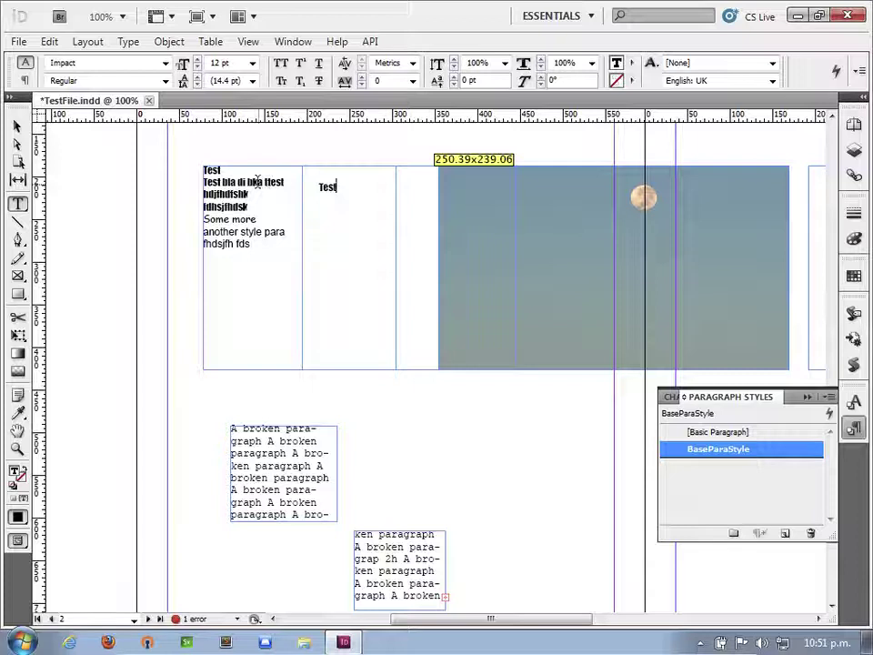
Check the character styles applied to the "Some more" line, the "another style para" line and the "A broken paragraph" text
{"action": "left_click", "coordinate": [671, 397]}
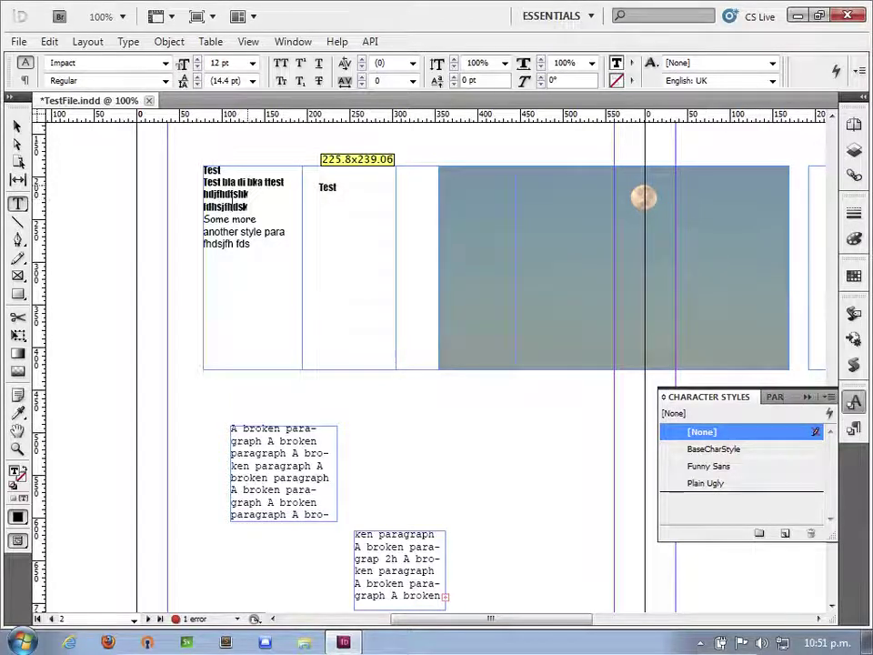
{"action": "left_click", "coordinate": [232, 219]}
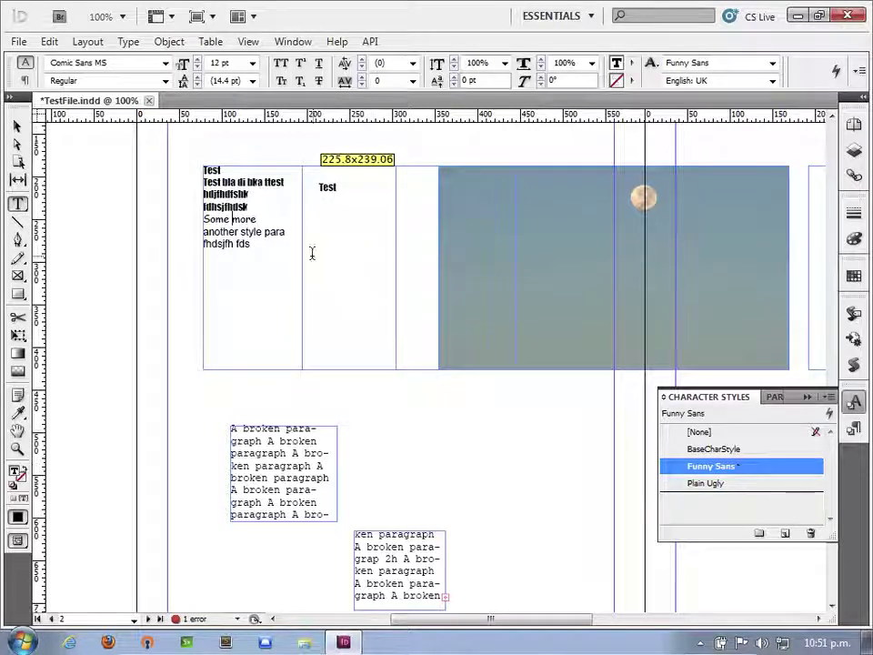
{"action": "left_click", "coordinate": [241, 233]}
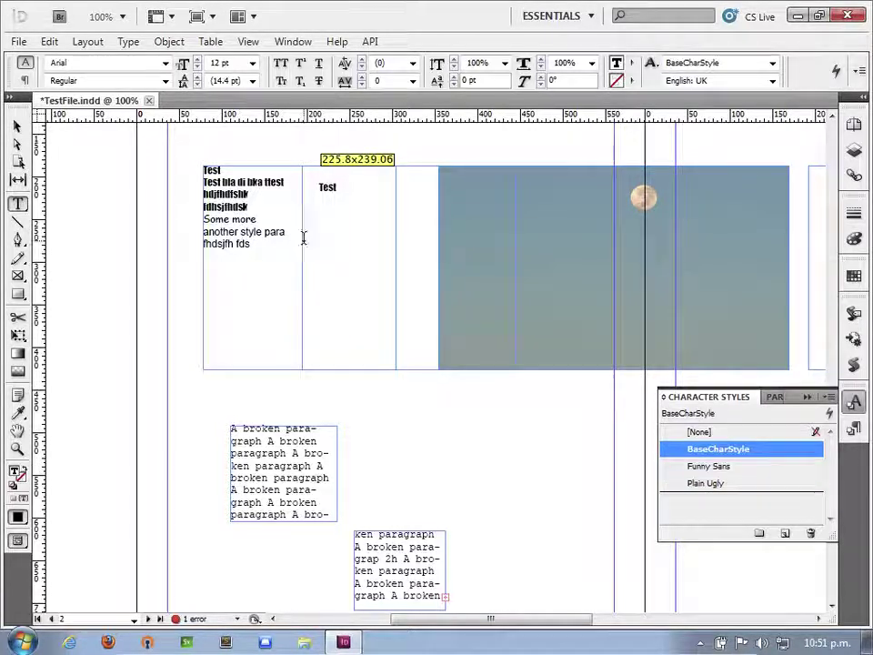
{"action": "left_click", "coordinate": [265, 449]}
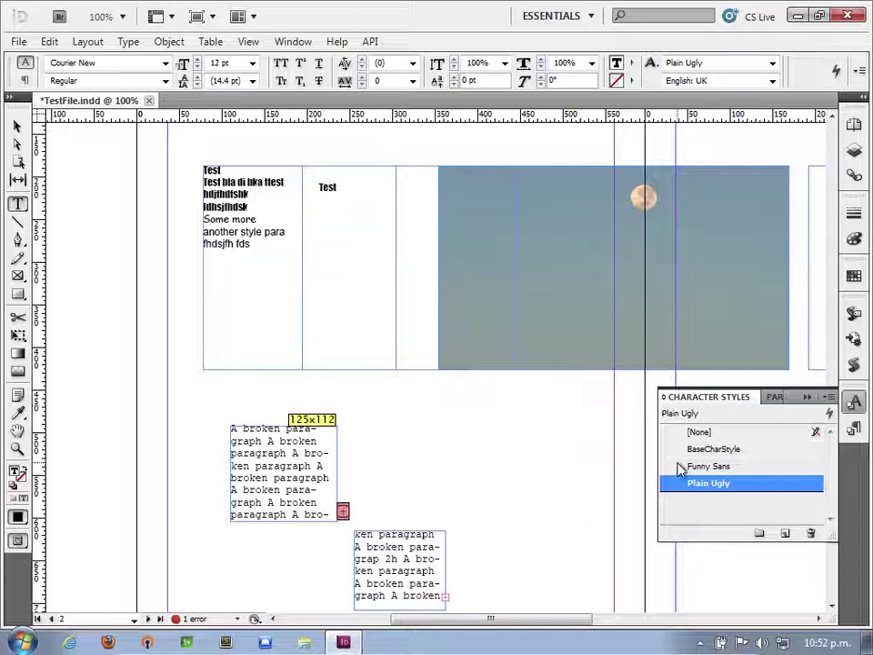
{"action": "double_click", "coordinate": [288, 466]}
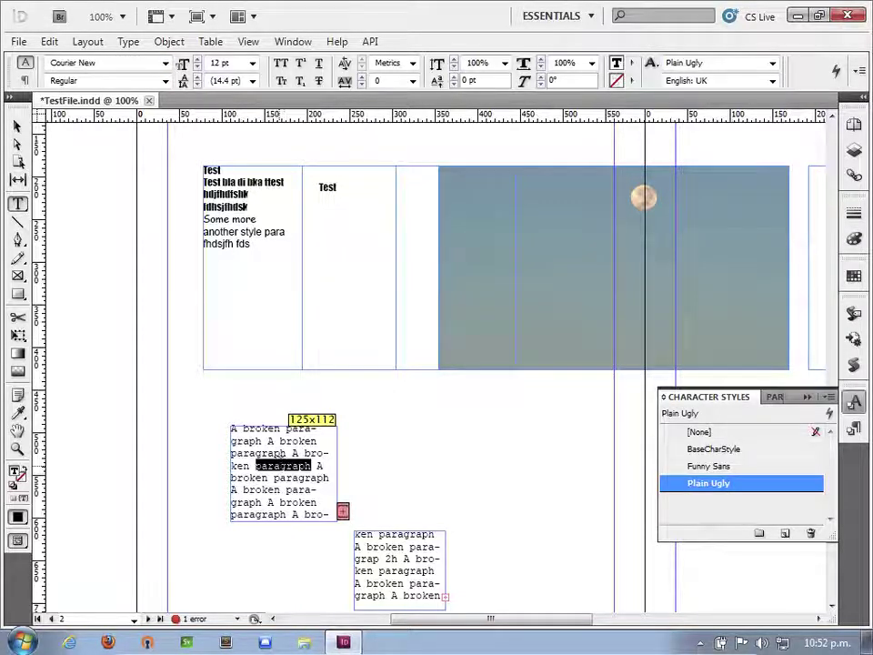
{"action": "left_click", "coordinate": [283, 465]}
{"action": "double_click", "coordinate": [284, 465]}
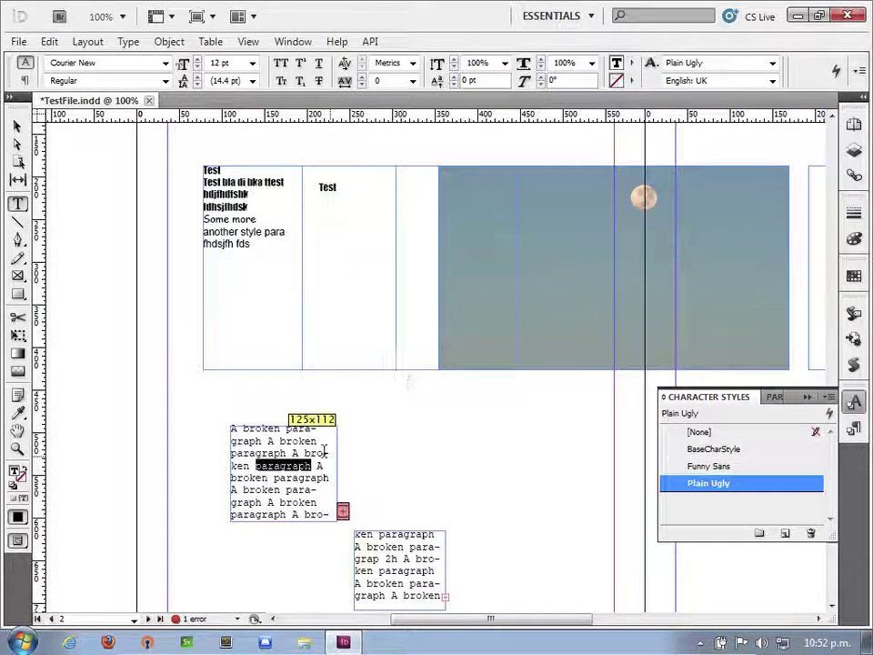
{"action": "left_click", "coordinate": [464, 483]}
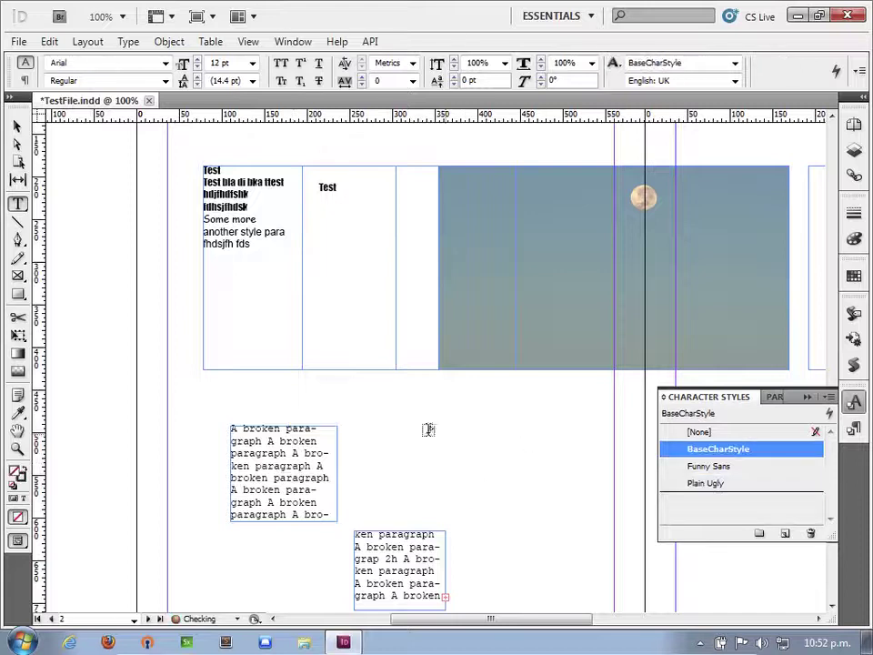
{"action": "left_click", "coordinate": [270, 464]}
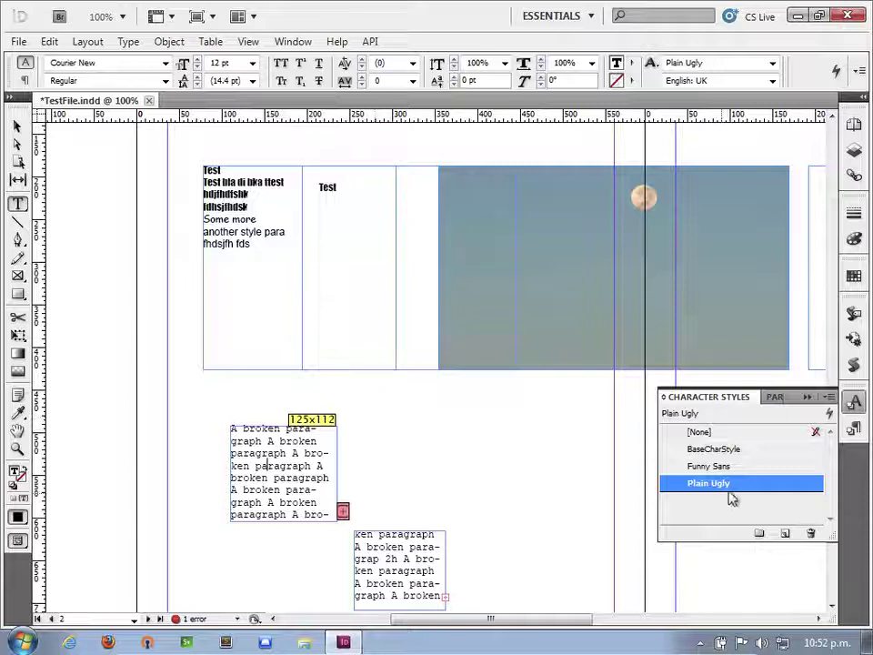
Run the ePubCrawler.jsxbin script on the document and open the OEBPS folder inside the desktop's TestFile folder
{"action": "left_click", "coordinate": [857, 365]}
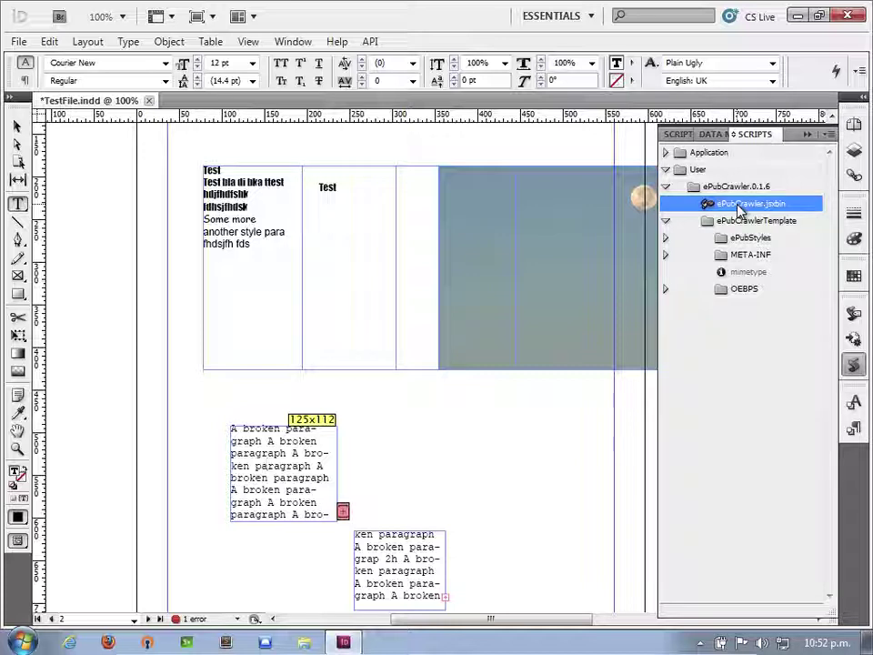
{"action": "left_click", "coordinate": [797, 17]}
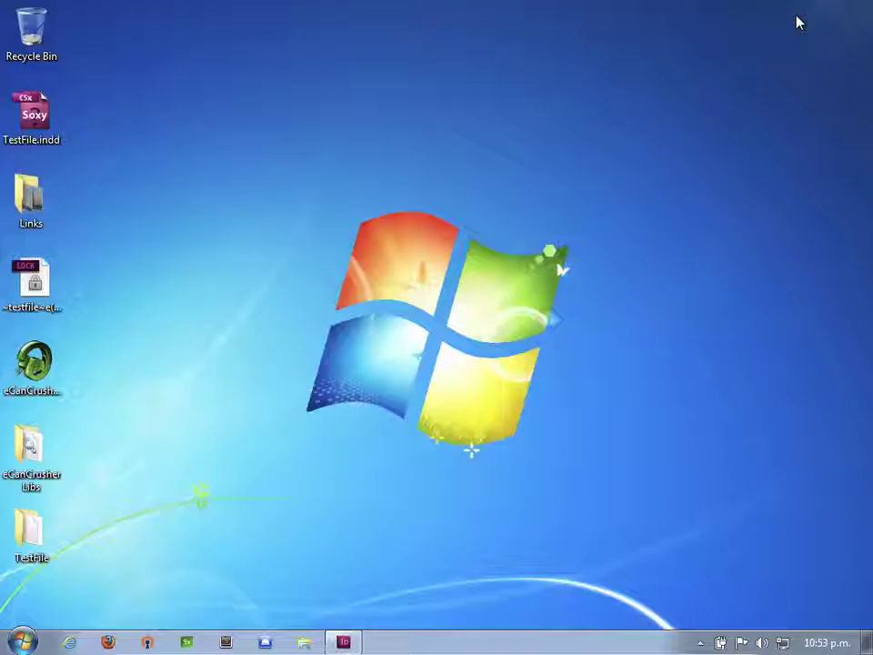
{"action": "double_click", "coordinate": [32, 537]}
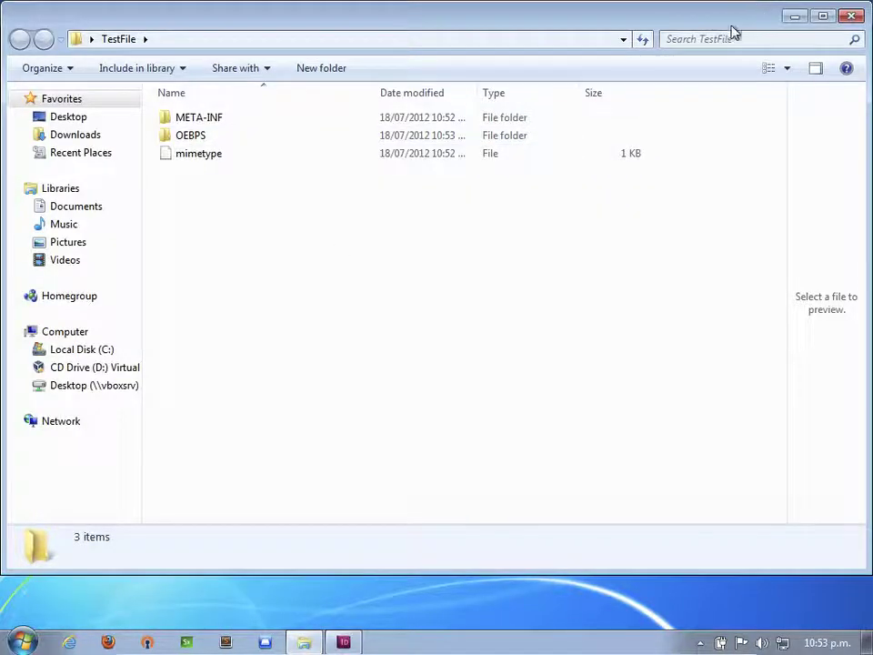
{"action": "left_click", "coordinate": [795, 22]}
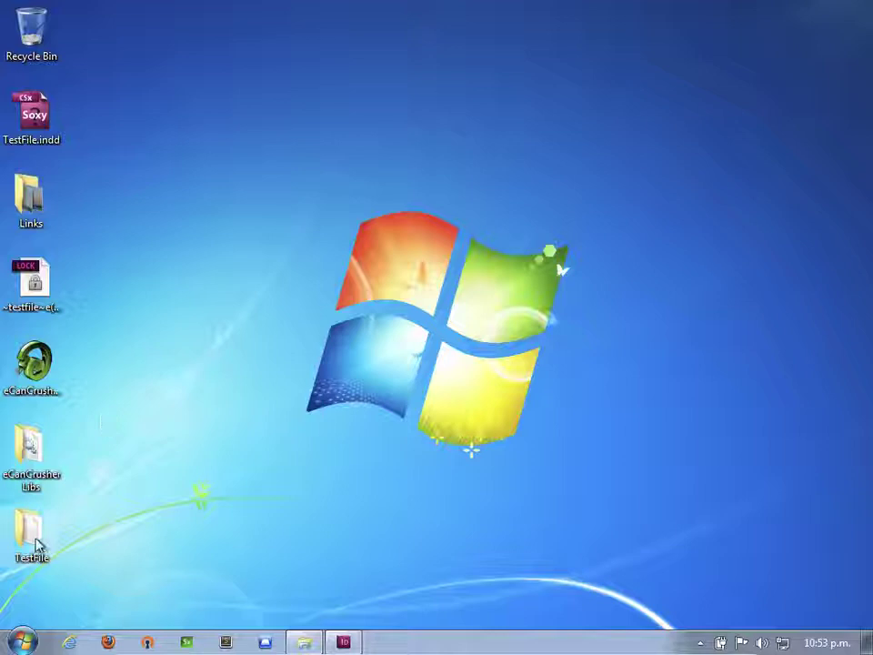
{"action": "left_click", "coordinate": [304, 640]}
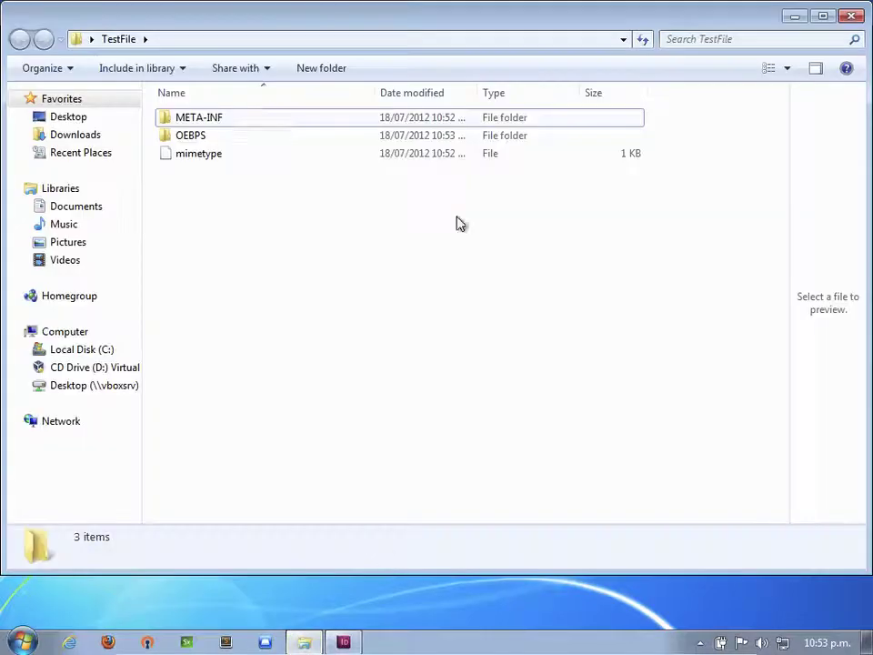
{"action": "double_click", "coordinate": [182, 136]}
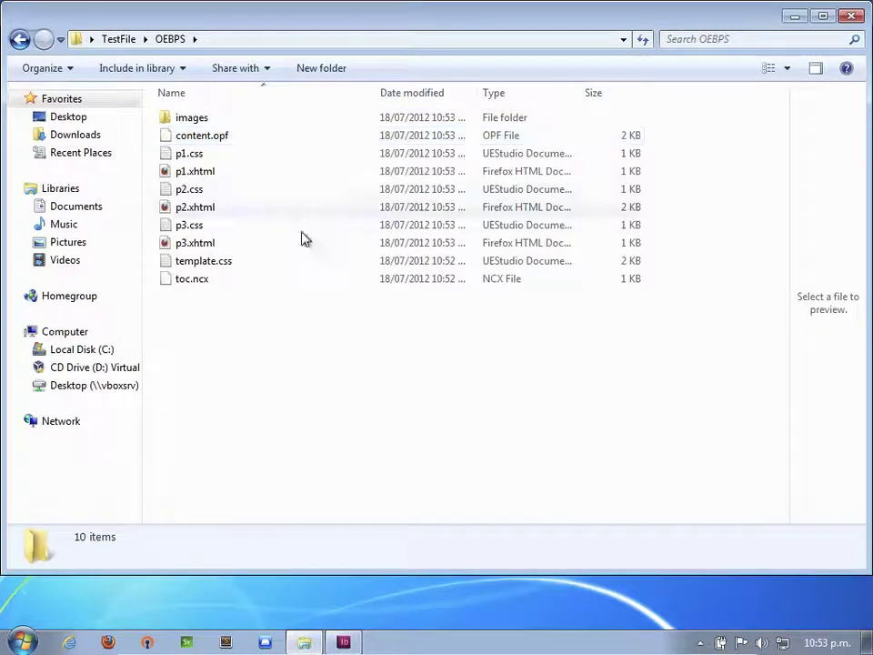
Open the exported template.css file from the OEBPS folder in Sublime Text 2
{"action": "left_click", "coordinate": [209, 265]}
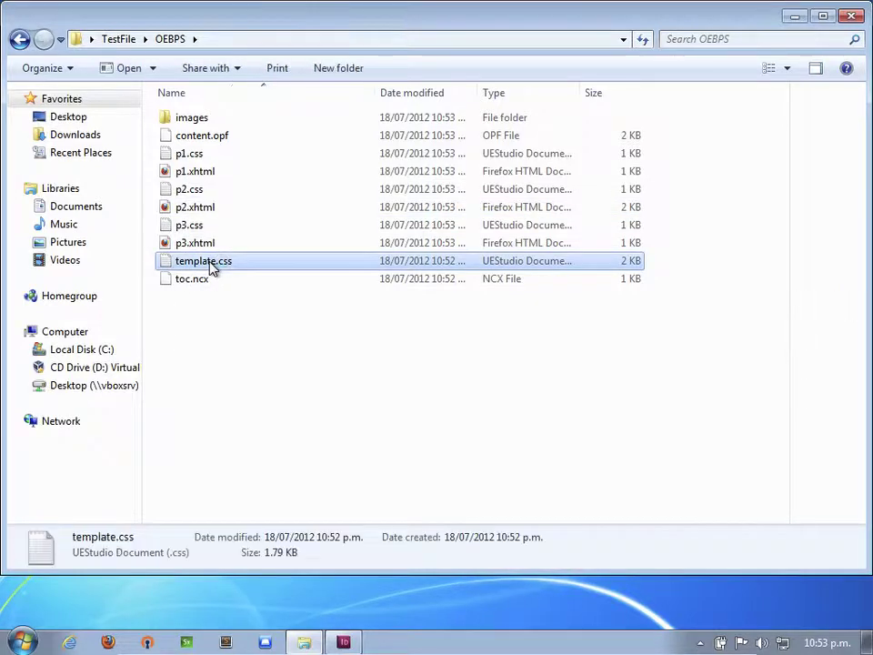
{"action": "right_click", "coordinate": [208, 264]}
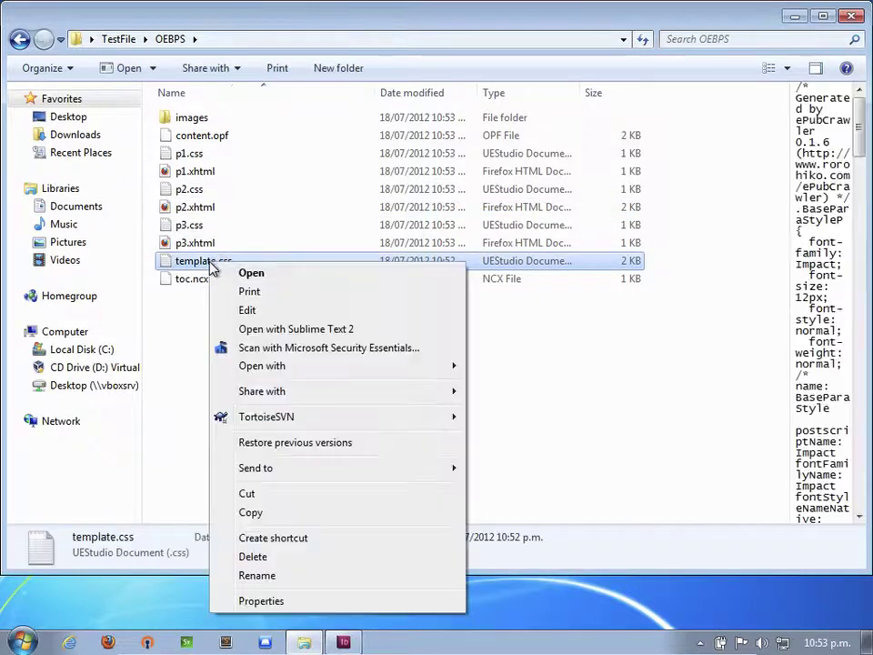
{"action": "left_click", "coordinate": [296, 329]}
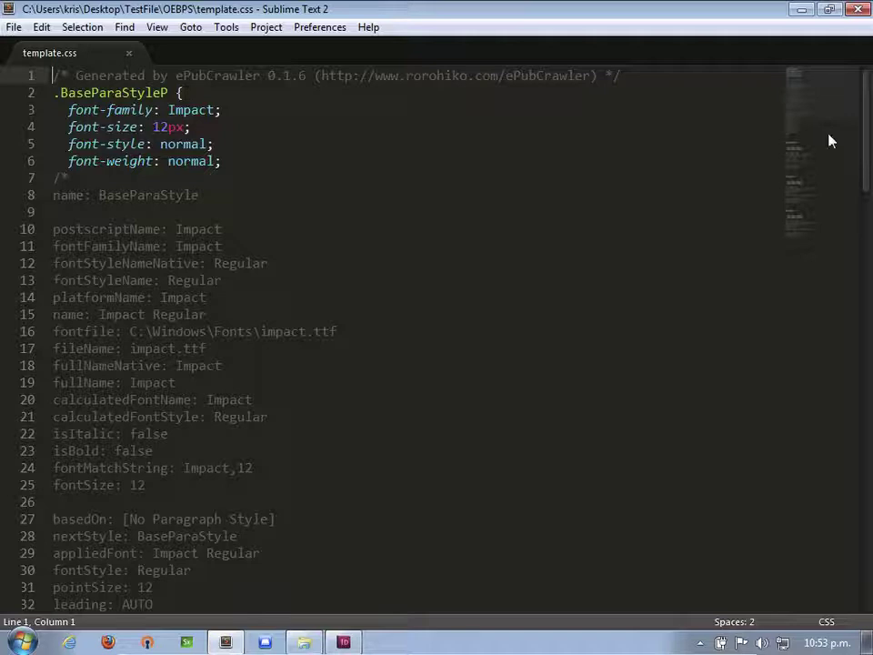
Review the CSS rules and commented font details for BaseParaStyleP, BaseCharStyleC, FunnySansC and PlainUglyC in template.css
{"action": "left_click_drag", "start_coordinate": [865, 156], "coordinate": [865, 312]}
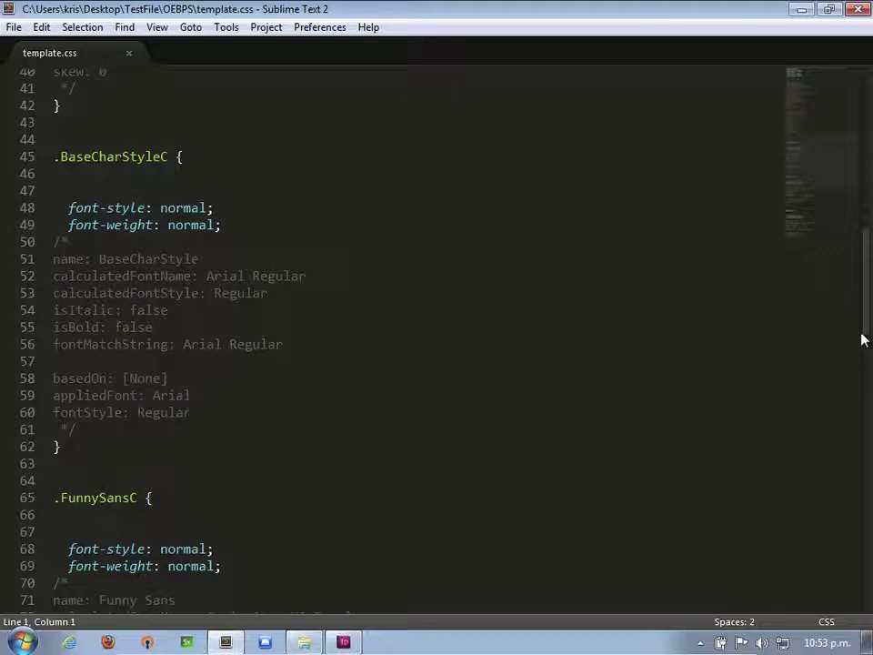
{"action": "left_click_drag", "start_coordinate": [870, 343], "coordinate": [869, 136]}
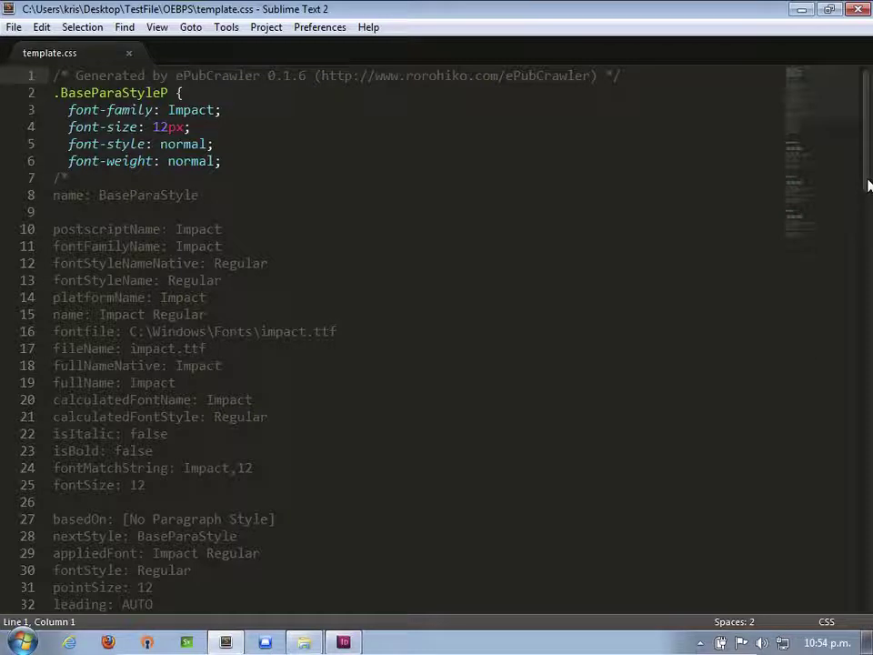
{"action": "left_click_drag", "start_coordinate": [867, 185], "coordinate": [867, 215]}
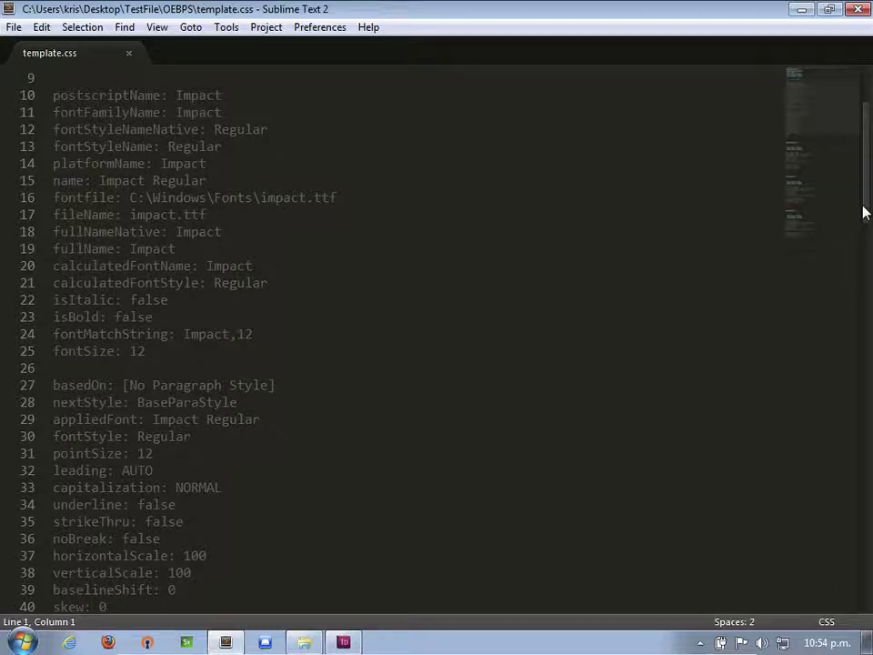
{"action": "left_click_drag", "start_coordinate": [865, 212], "coordinate": [867, 346]}
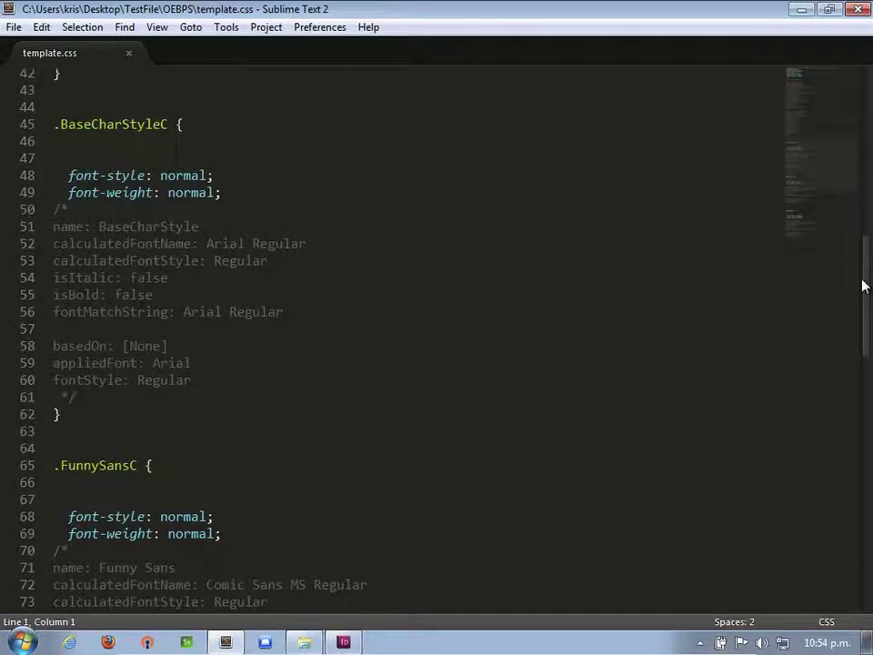
{"action": "left_click_drag", "start_coordinate": [867, 288], "coordinate": [866, 403]}
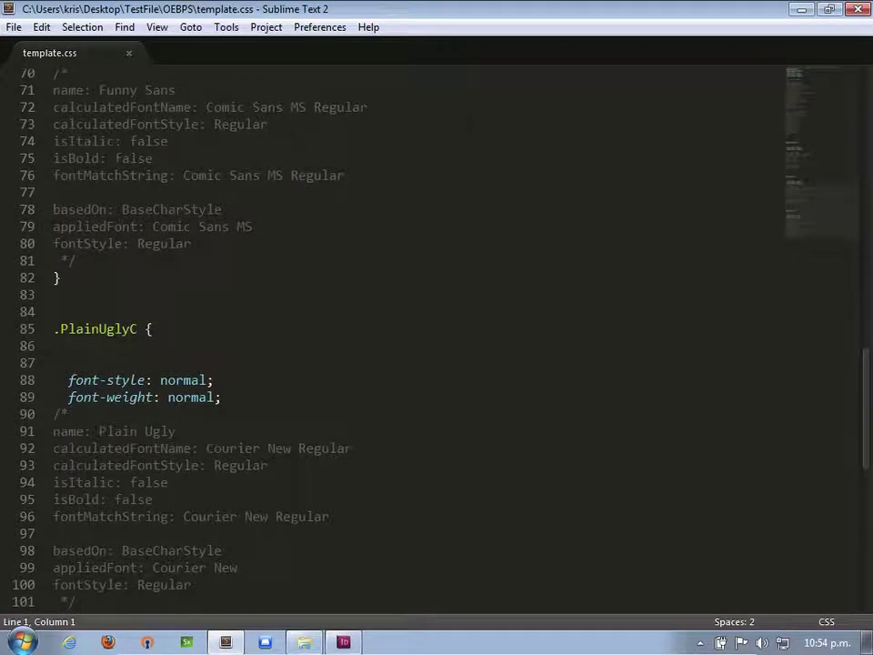
{"action": "left_click_drag", "start_coordinate": [865, 380], "coordinate": [866, 442]}
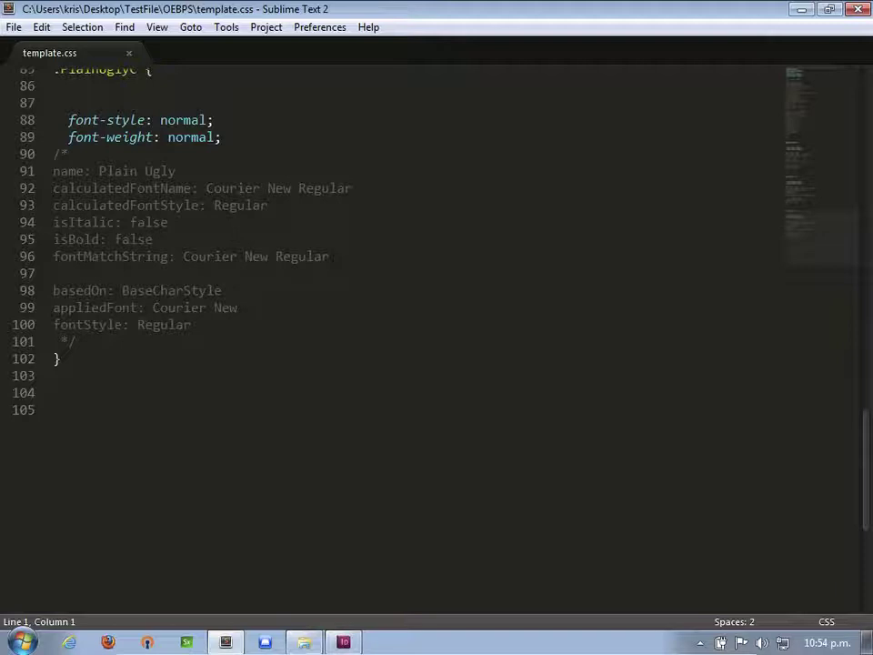
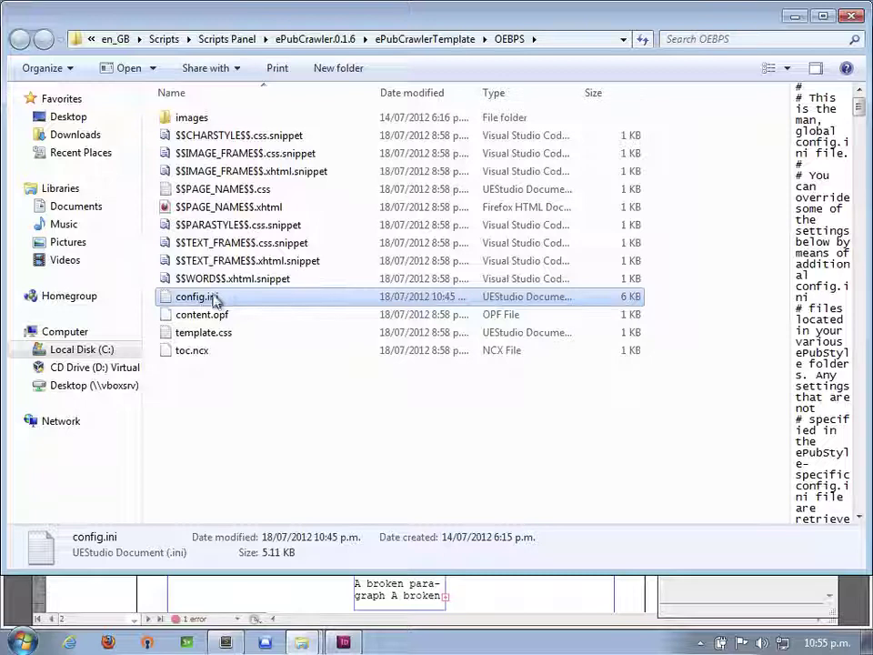
{"action": "left_click", "coordinate": [218, 299]}
{"action": "right_click", "coordinate": [216, 303]}
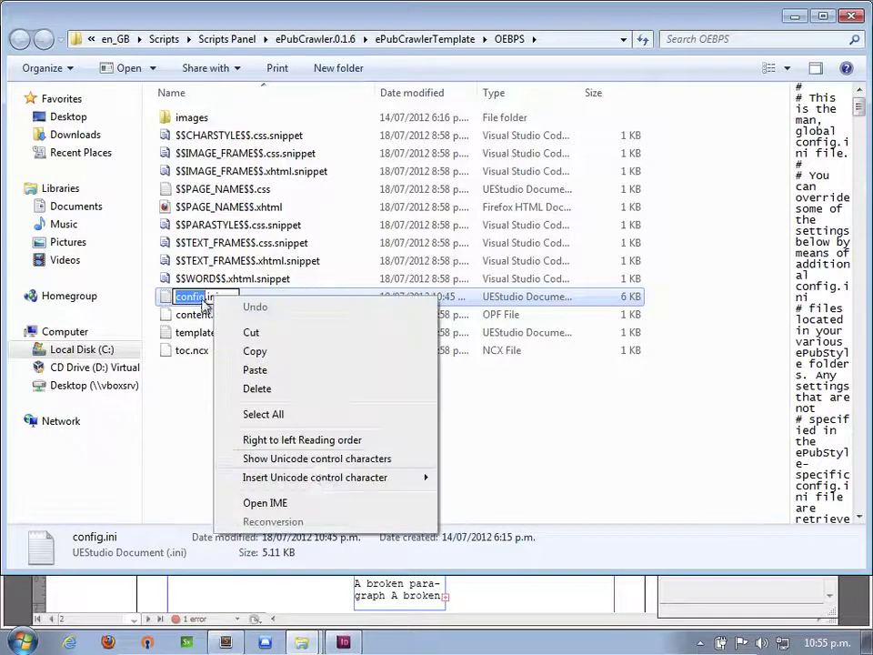
{"action": "left_click", "coordinate": [473, 380]}
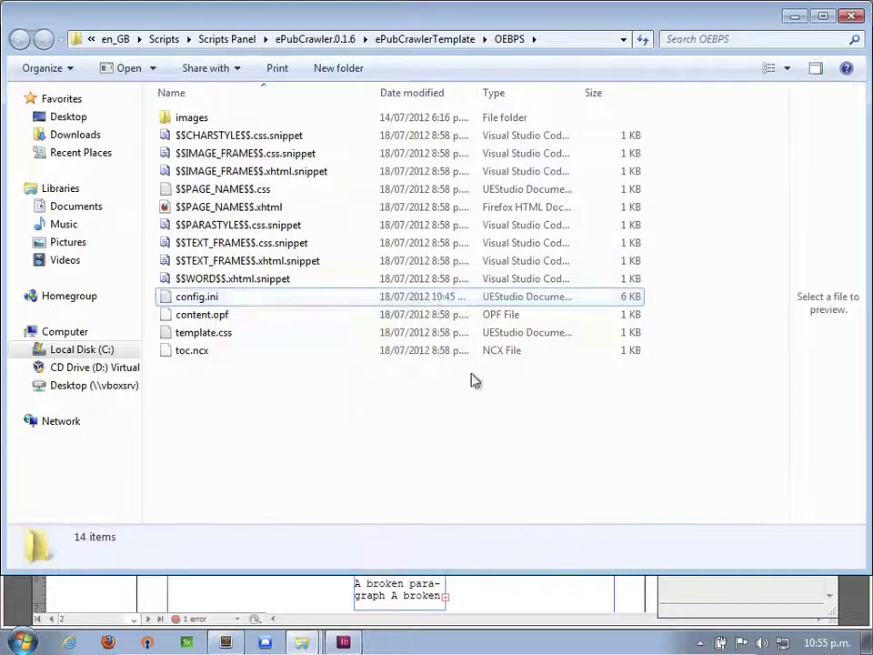
{"action": "right_click", "coordinate": [234, 299]}
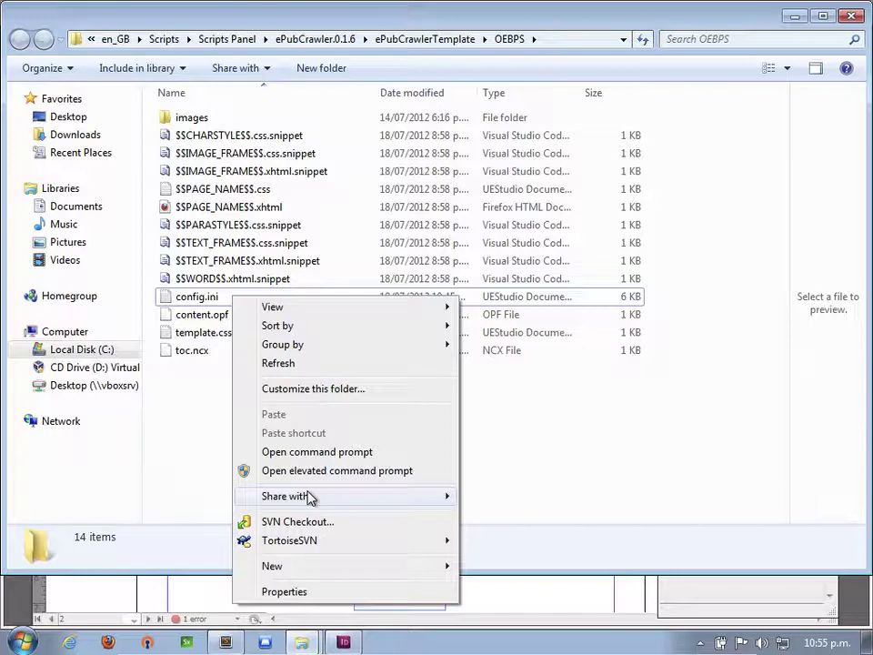
{"action": "left_click", "coordinate": [541, 515]}
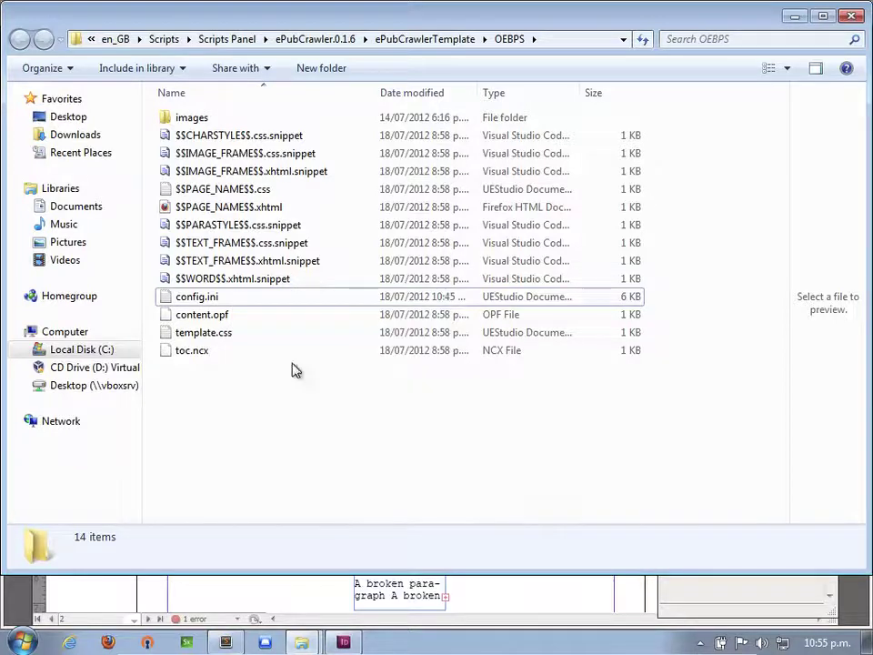
Open the template's config.ini from the OEBPS folder in Sublime Text 2
{"action": "left_click", "coordinate": [239, 302]}
{"action": "right_click", "coordinate": [240, 302]}
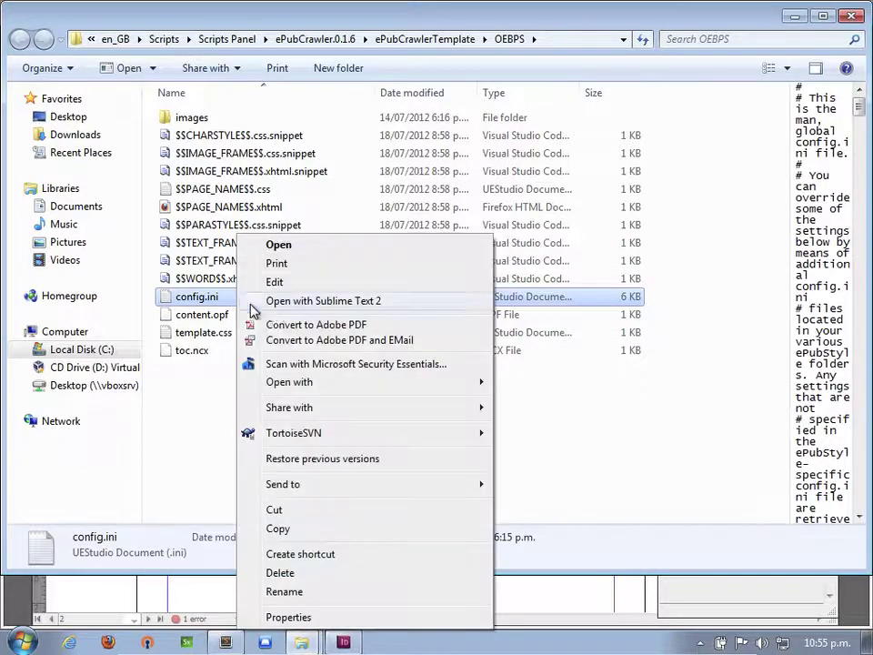
{"action": "left_click", "coordinate": [283, 301]}
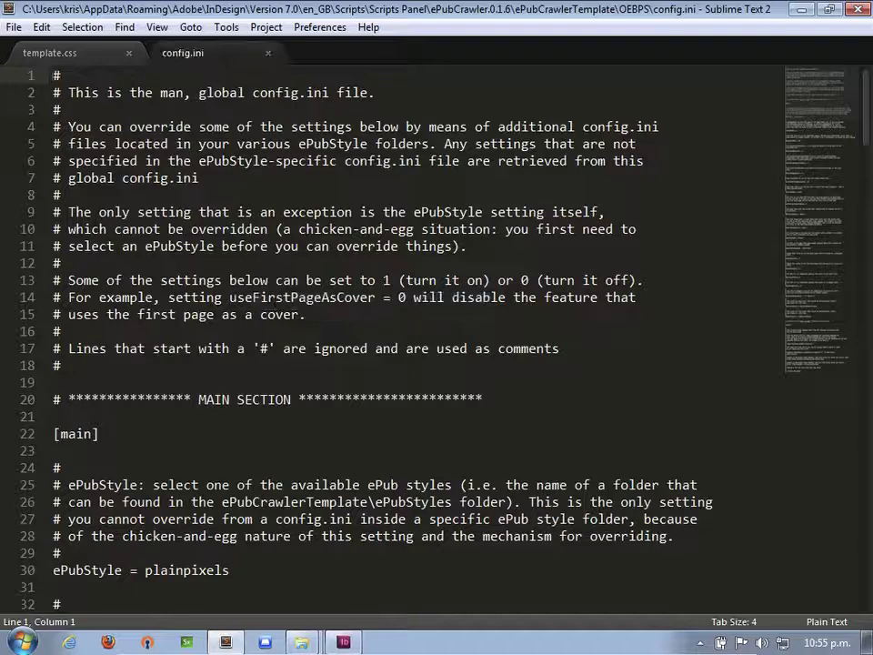
Delete all the explanatory comments and commented examples below the [fonts] heading in config.ini
{"action": "left_click_drag", "start_coordinate": [869, 142], "coordinate": [869, 526]}
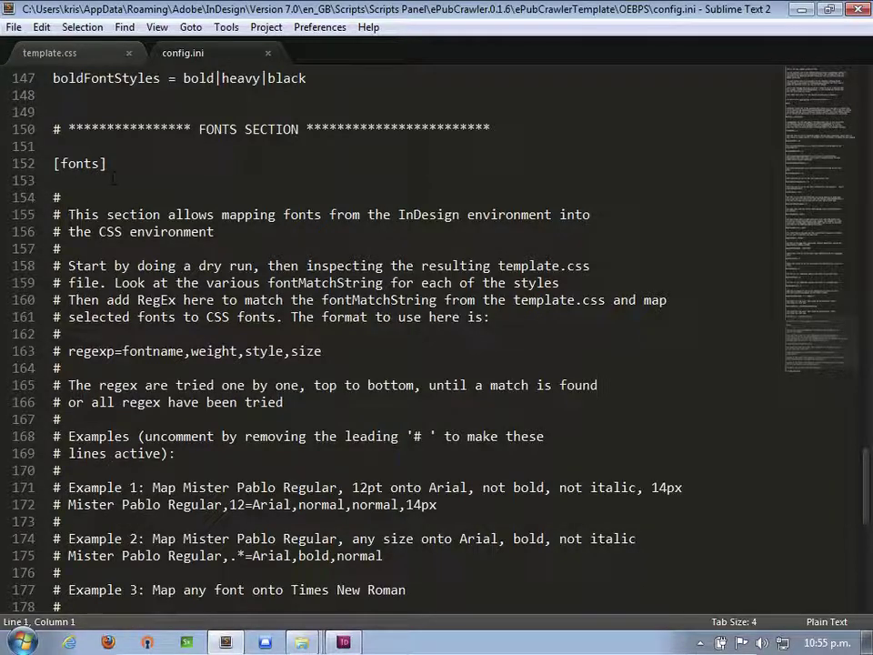
{"action": "left_click_drag", "start_coordinate": [114, 178], "coordinate": [55, 608]}
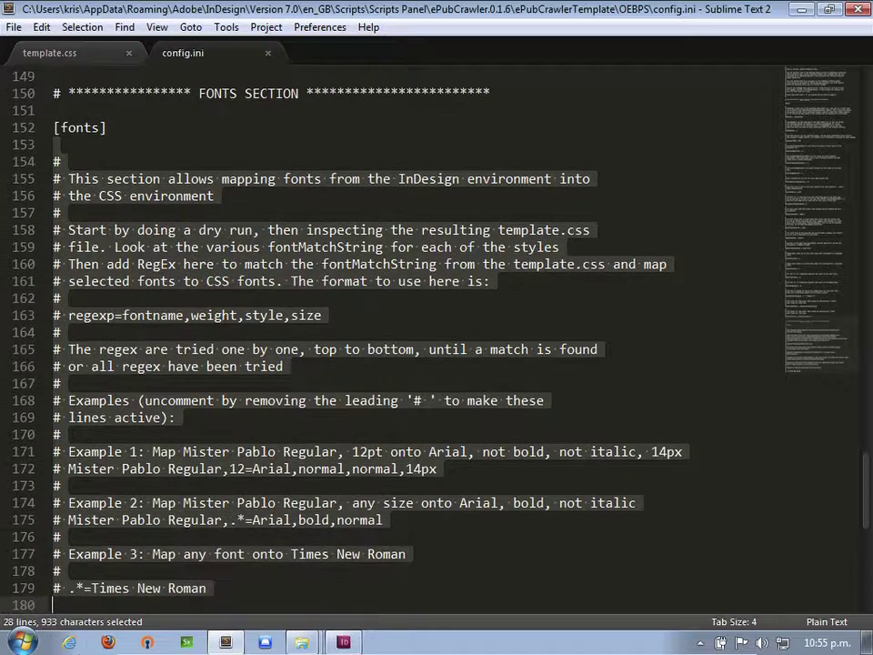
{"action": "key", "text": "BackSpace"}
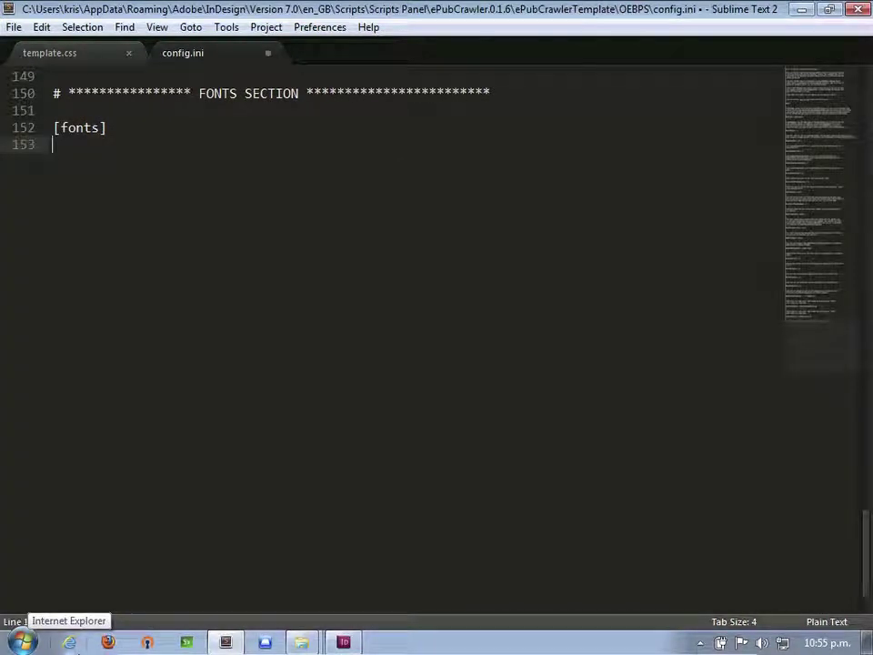
Add the font mapping "Impact,.*=serif,bold,normal" directly under the [fonts] heading
{"action": "type", "text": "Impact,12"}
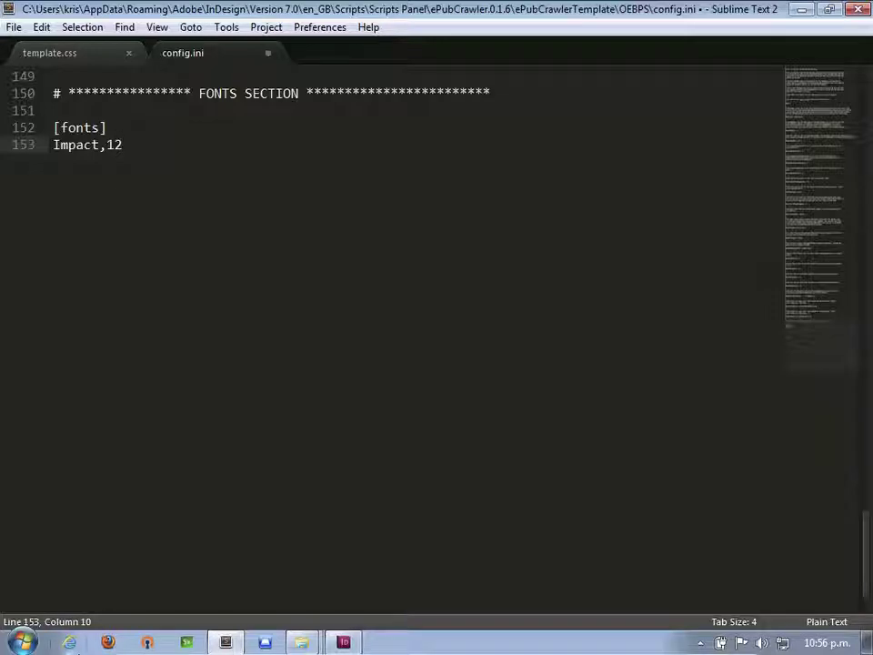
{"action": "key", "text": "BackSpace"}
{"action": "key", "text": "BackSpace"}
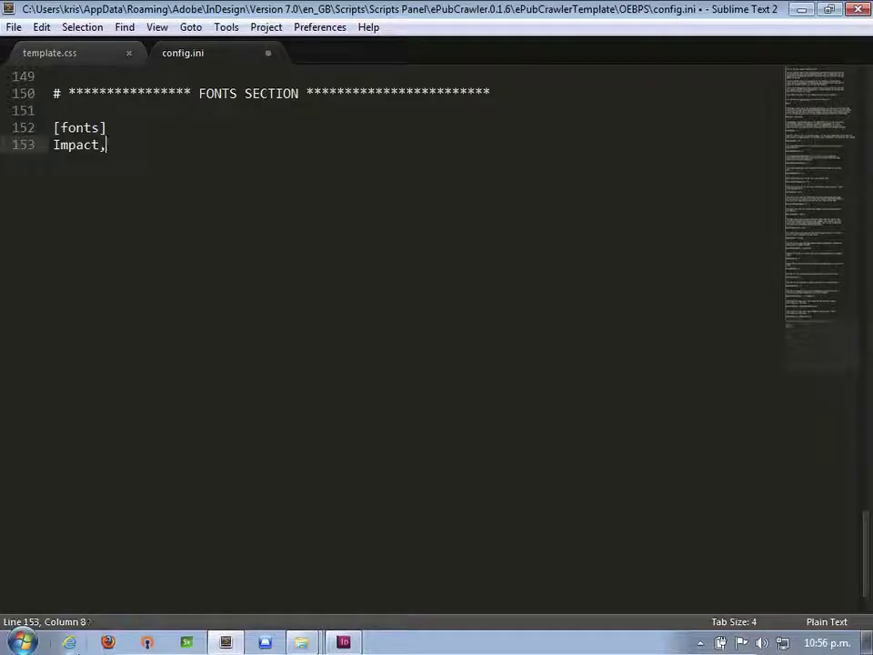
{"action": "type", "text": ".*"}
{"action": "type", "text": "=serif"}
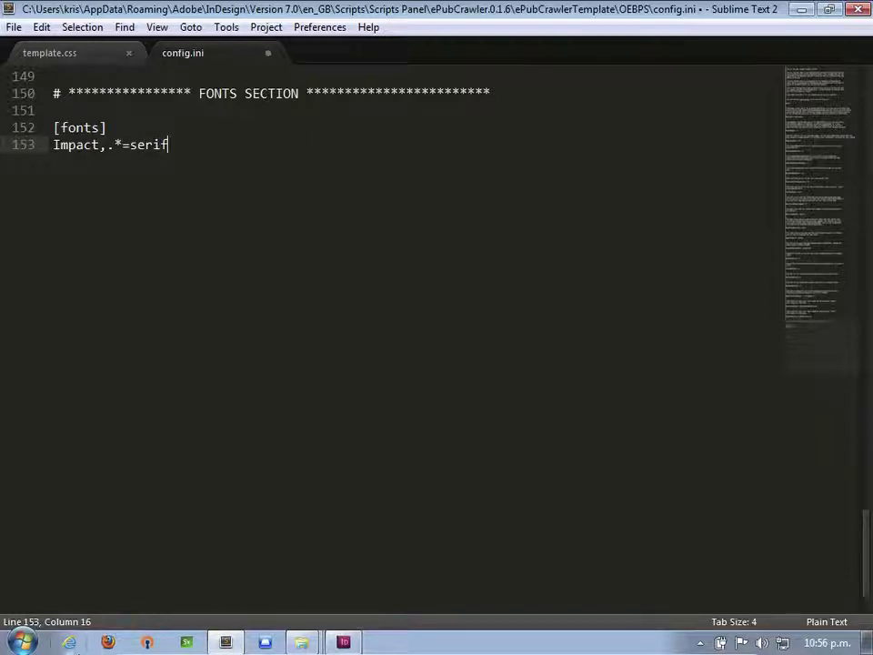
{"action": "type", "text": ",bold,"}
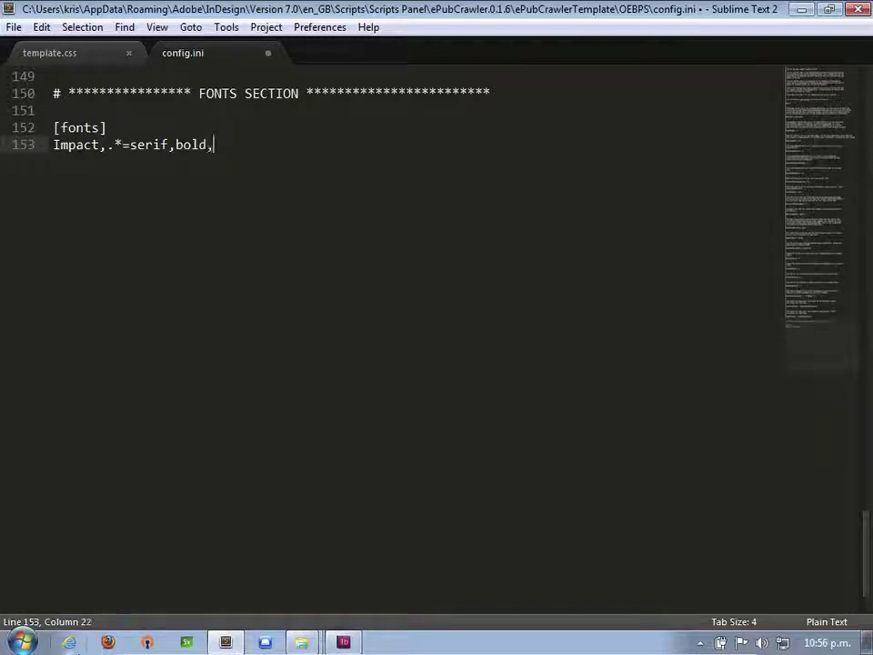
{"action": "type", "text": "no"}
{"action": "key", "text": "BackSpace"}
{"action": "type", "text": "noram"}
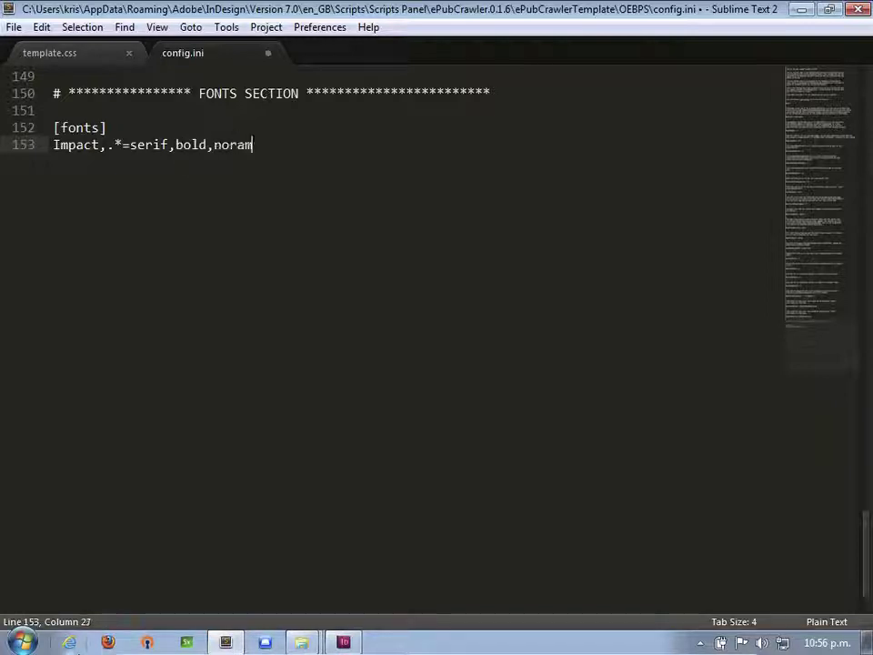
{"action": "key", "text": "BackSpace"}
{"action": "key", "text": "BackSpace"}
{"action": "type", "text": "mal"}
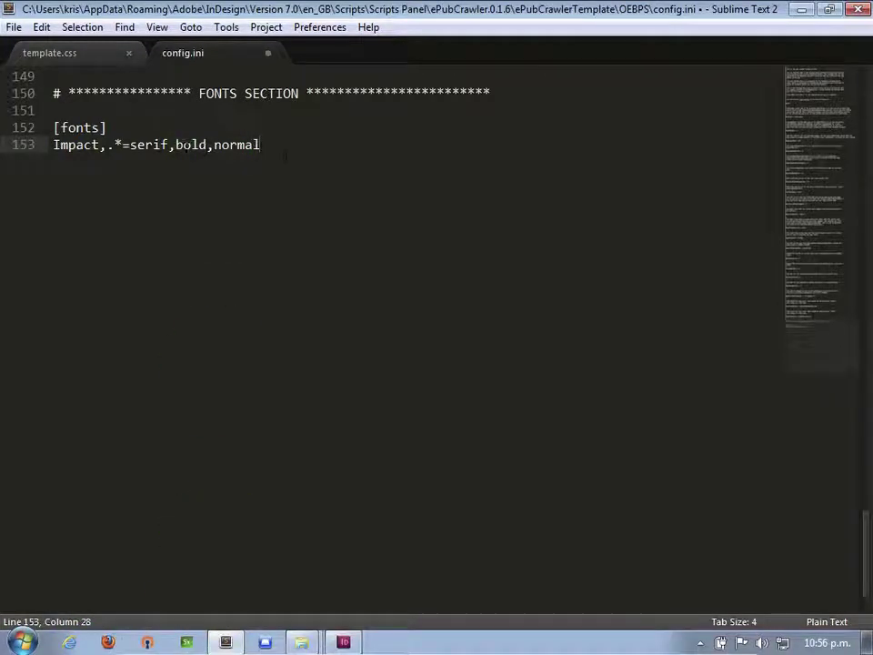
Add the font mapping "Comic.*=Arial" on a new line below the Impact mapping
{"action": "key", "text": "Return"}
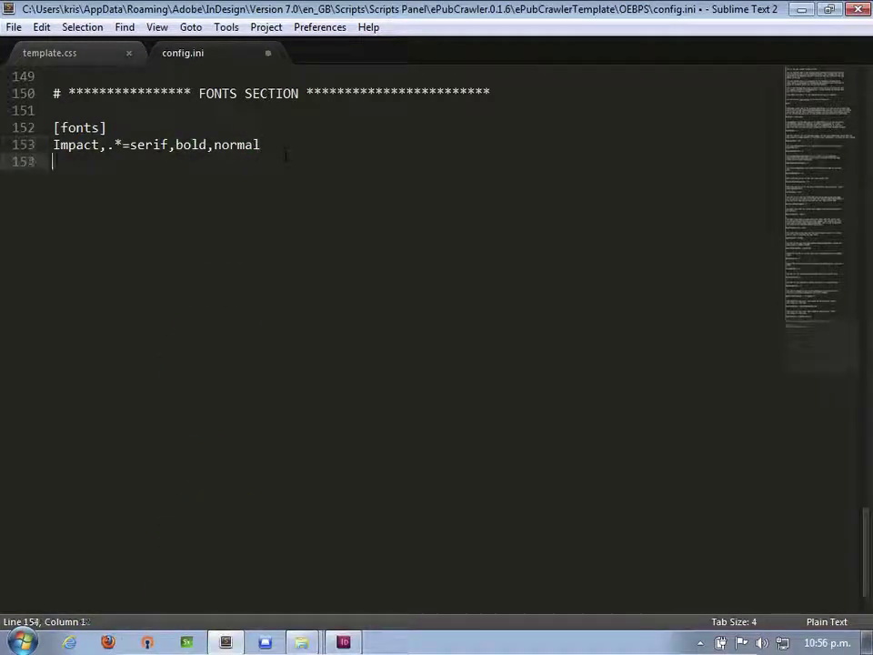
{"action": "type", "text": "C"}
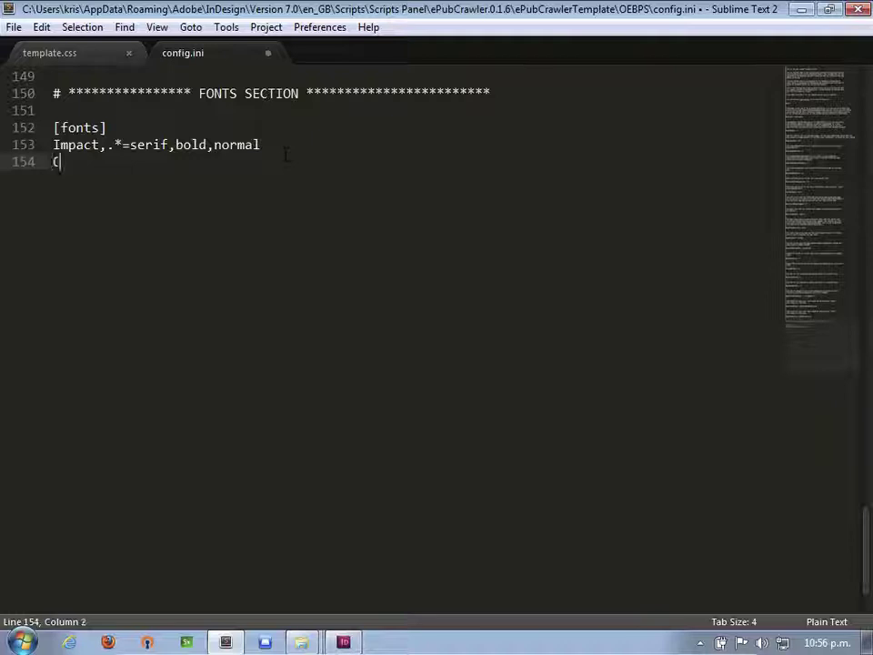
{"action": "type", "text": "omic*"}
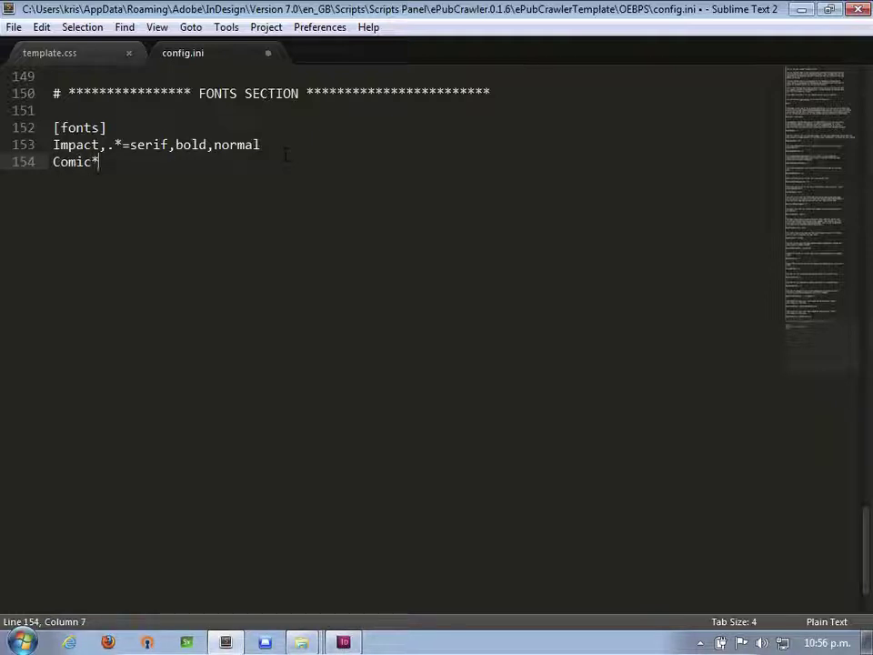
{"action": "key", "text": "BackSpace"}
{"action": "type", "text": ".*=A"}
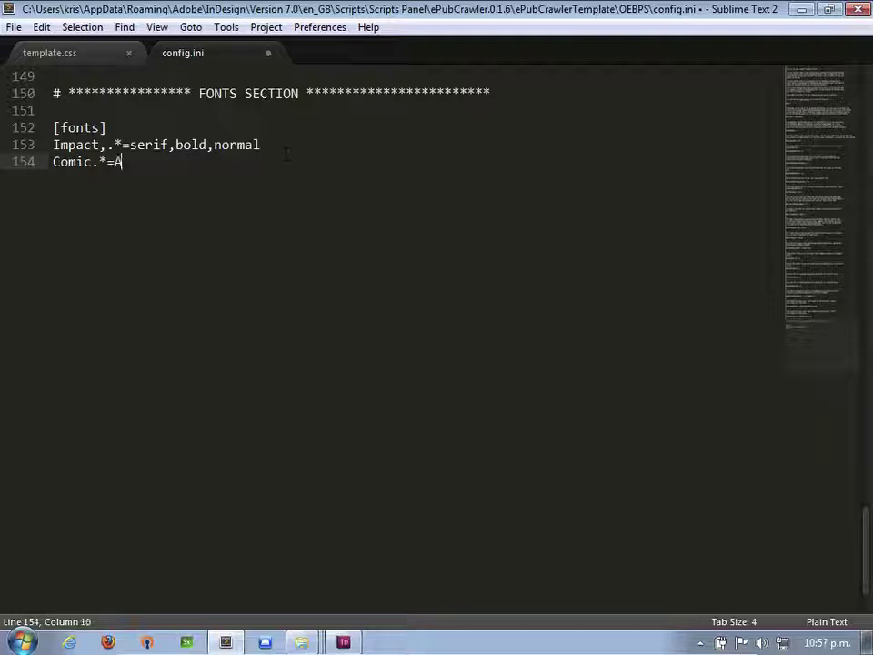
{"action": "type", "text": "rial"}
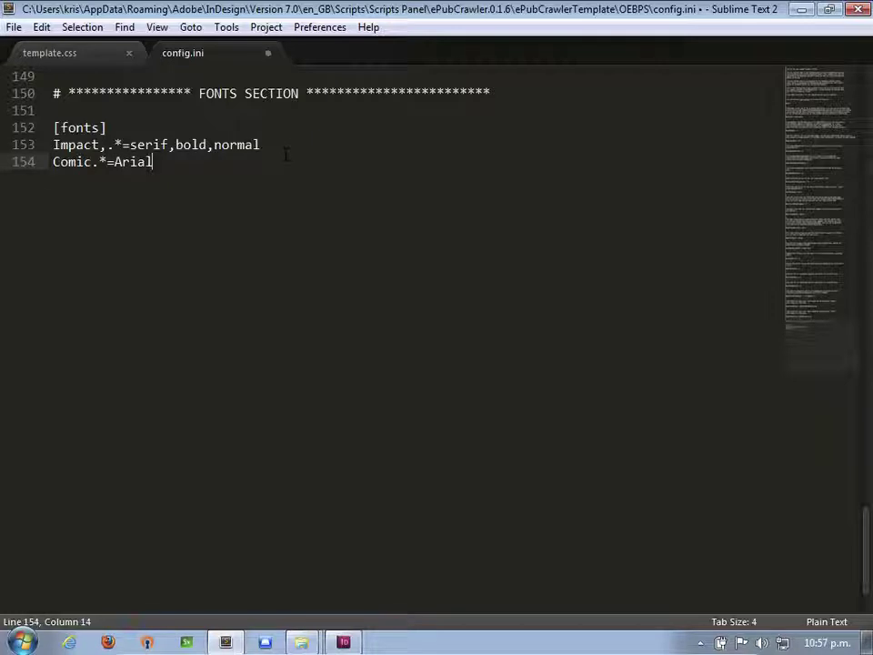
Add the font mapping "Courier.*=courier" below the Comic mapping and start a new line after it
{"action": "key", "text": "Return"}
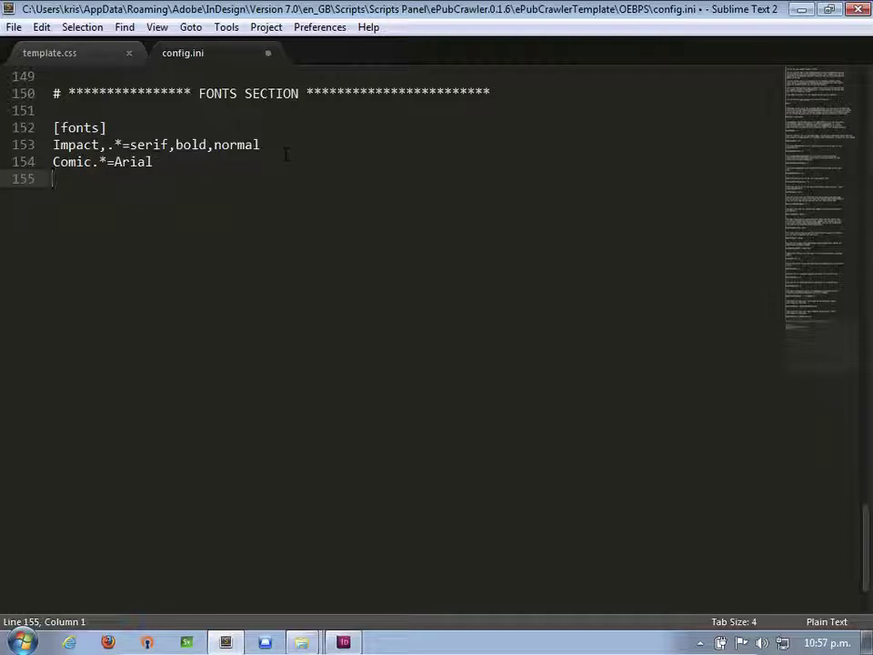
{"action": "type", "text": "Courier"}
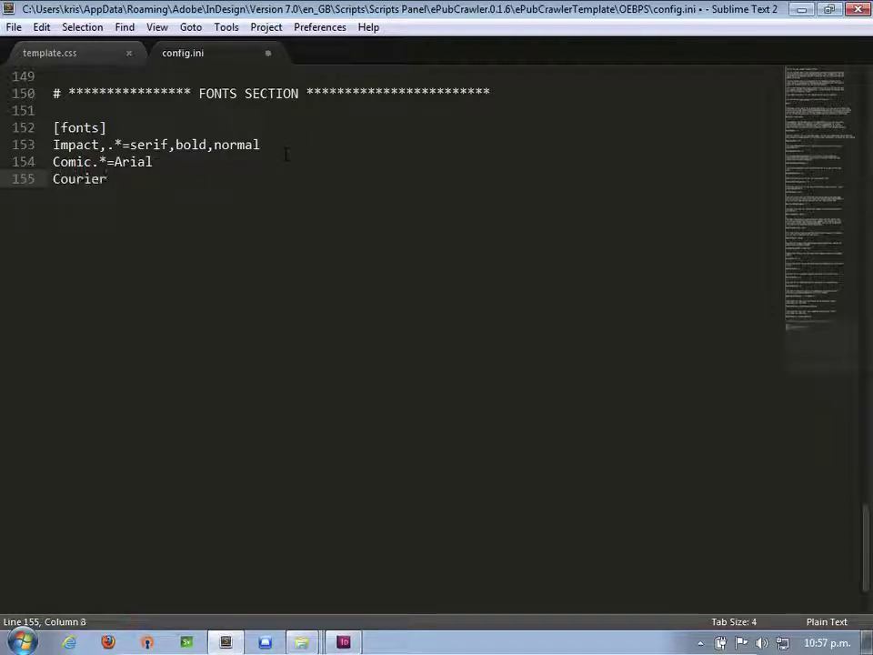
{"action": "type", "text": ".*=courier"}
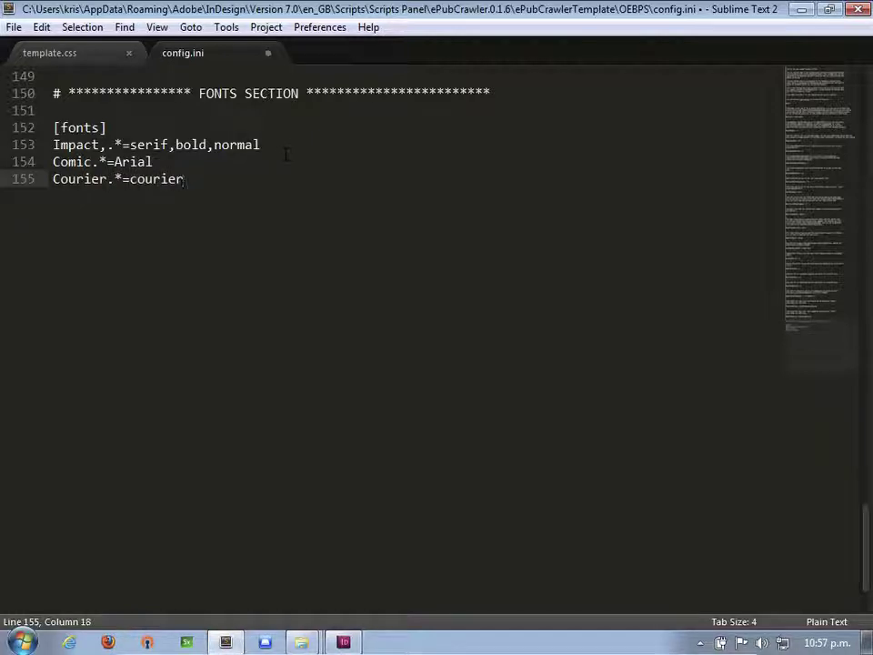
{"action": "key", "text": "Return"}
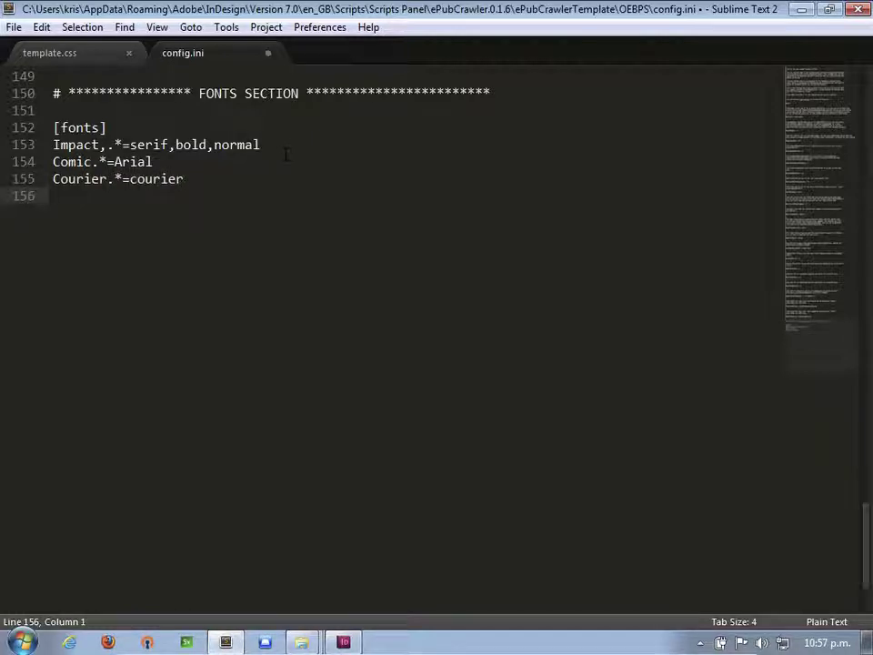
Check the fontMatchString comments of PlainUglyC, FunnySansC and BaseCharStyleC in the exported template.css
{"action": "left_click", "coordinate": [224, 642]}
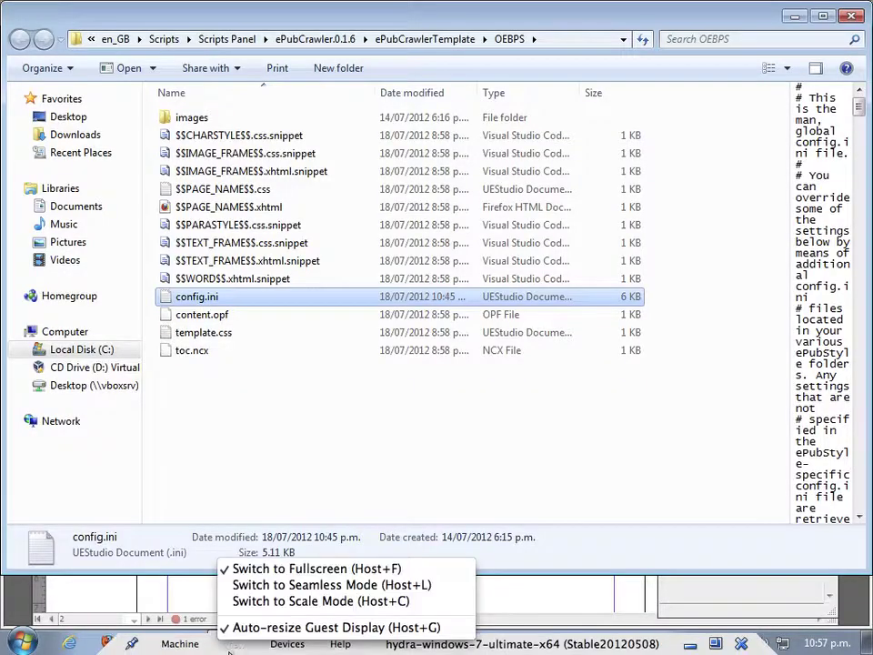
{"action": "left_click", "coordinate": [156, 611]}
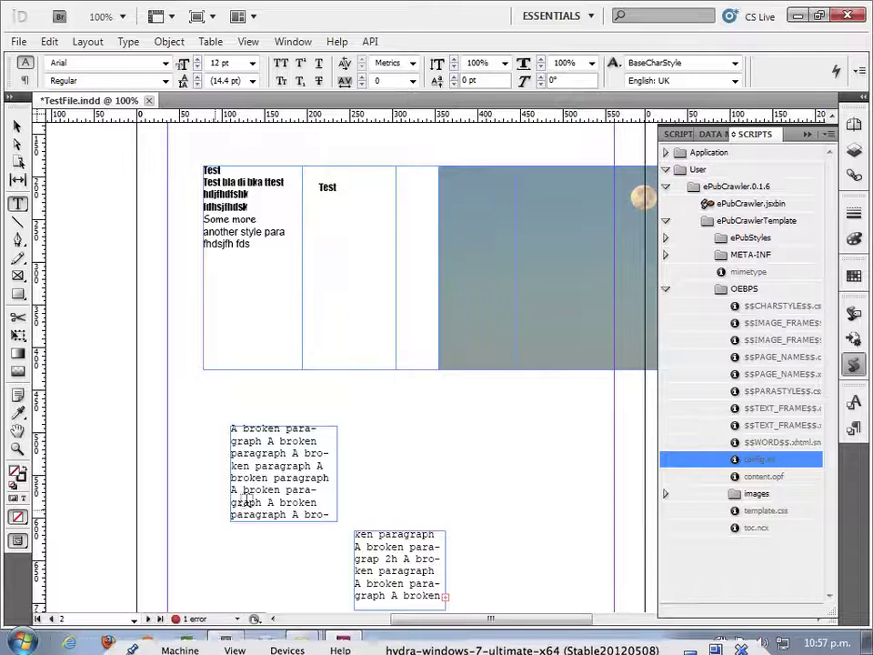
{"action": "left_click", "coordinate": [225, 644]}
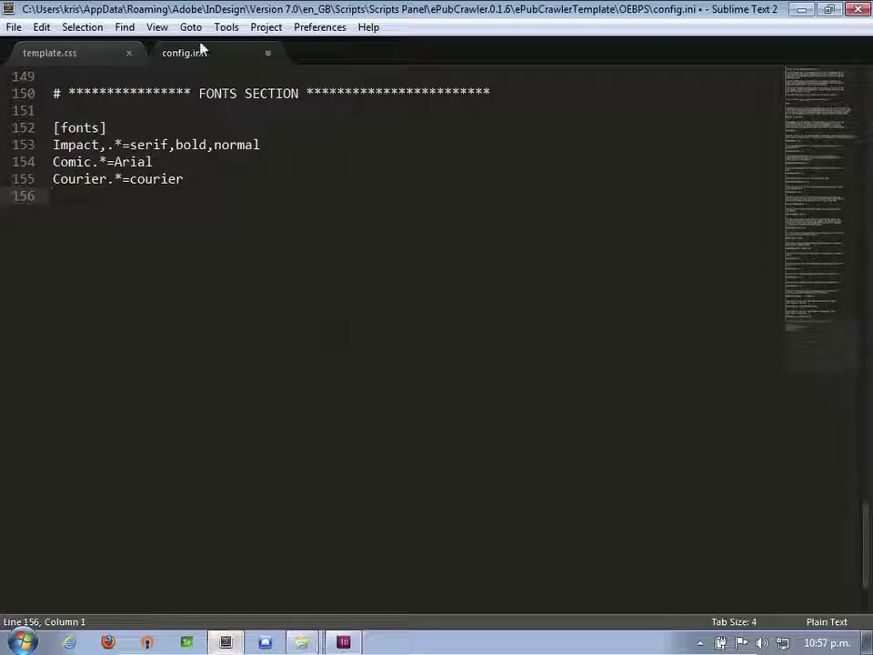
{"action": "left_click", "coordinate": [80, 57]}
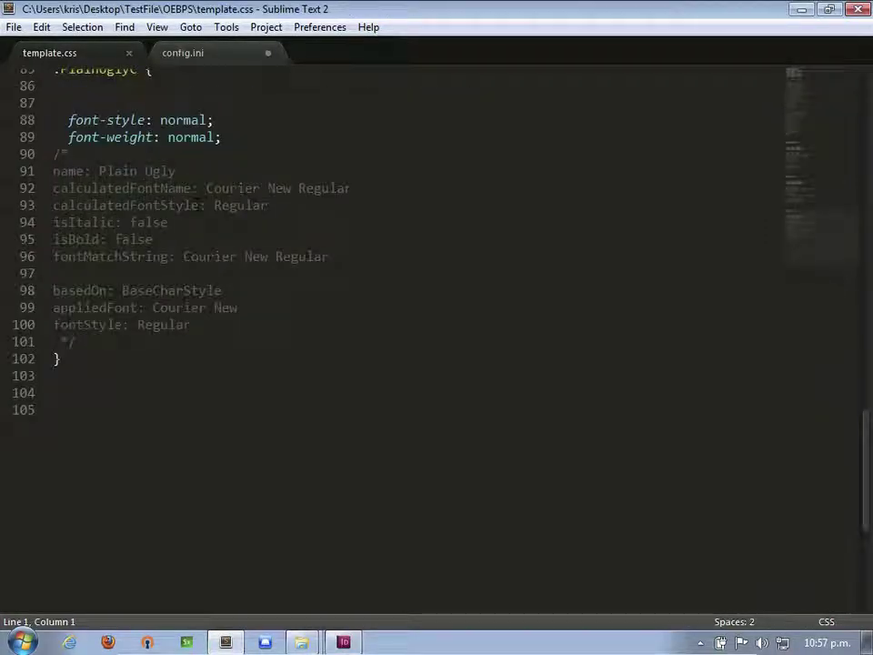
{"action": "scroll", "coordinate": [235, 499], "scroll_direction": "up", "scroll_amount": 6}
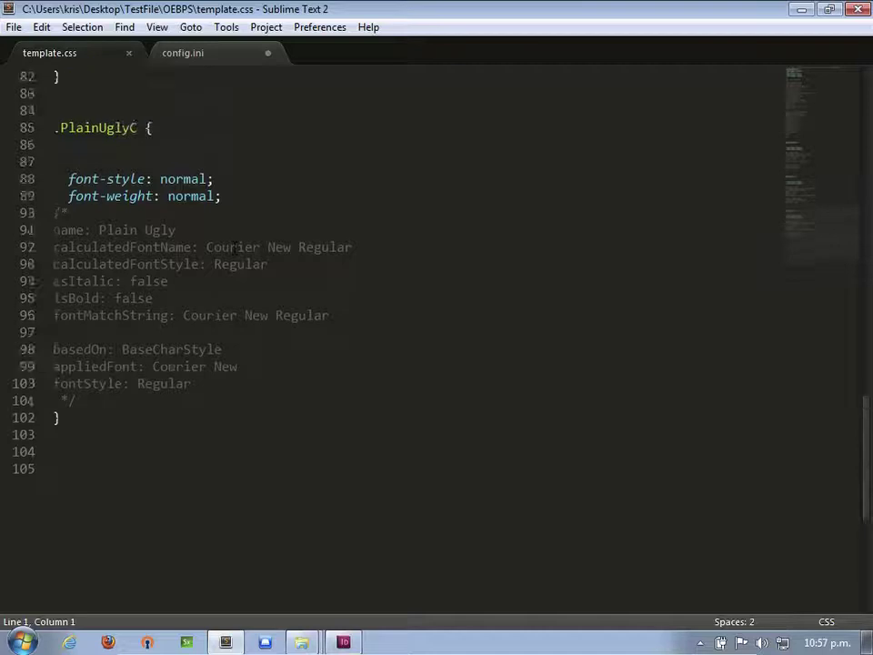
{"action": "scroll", "coordinate": [234, 500], "scroll_direction": "up", "scroll_amount": 2}
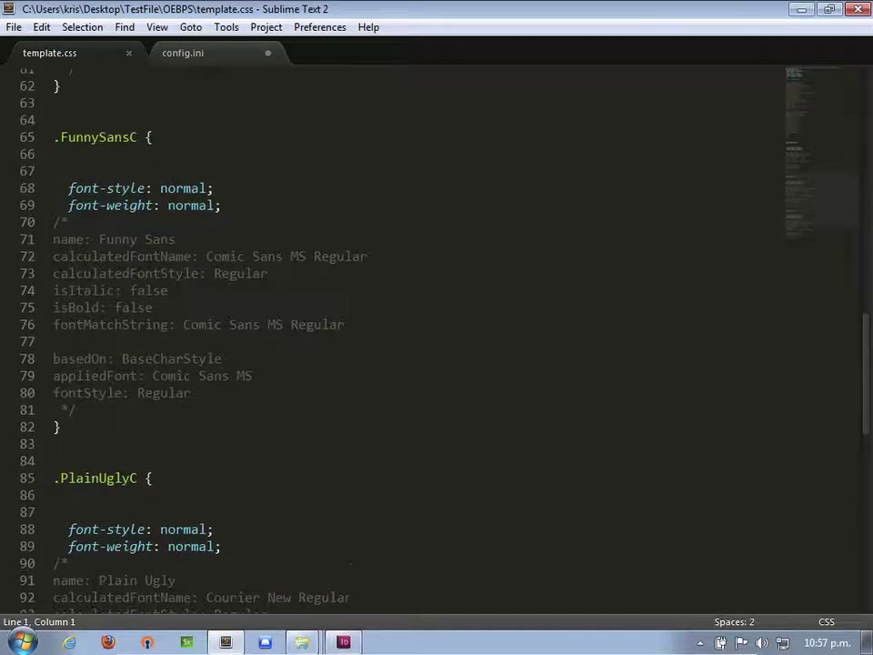
{"action": "scroll", "coordinate": [234, 188], "scroll_direction": "up", "scroll_amount": 8}
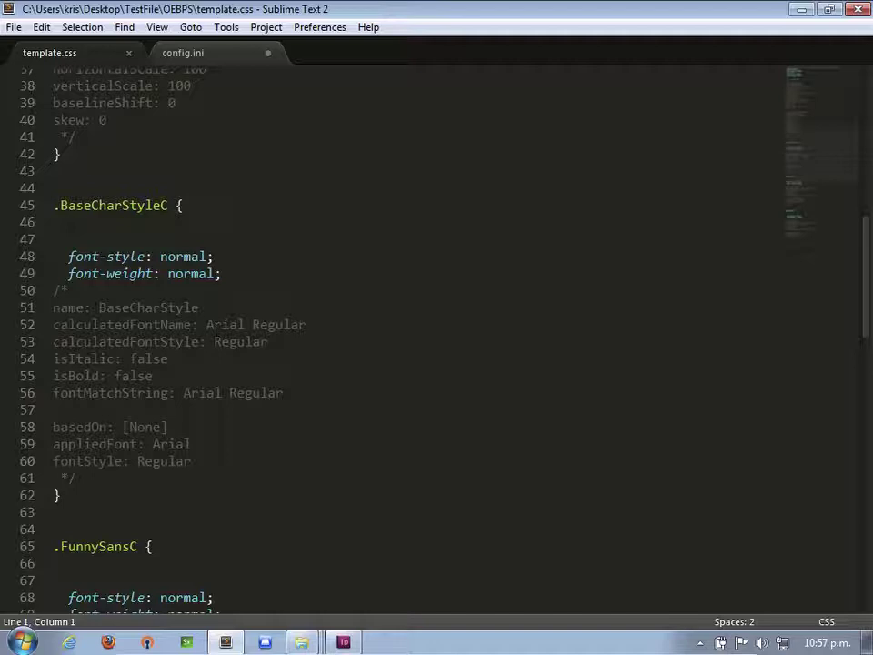
Add the catch-all font mapping ".*=times" as the last line of the [fonts] section in config.ini
{"action": "left_click", "coordinate": [186, 53]}
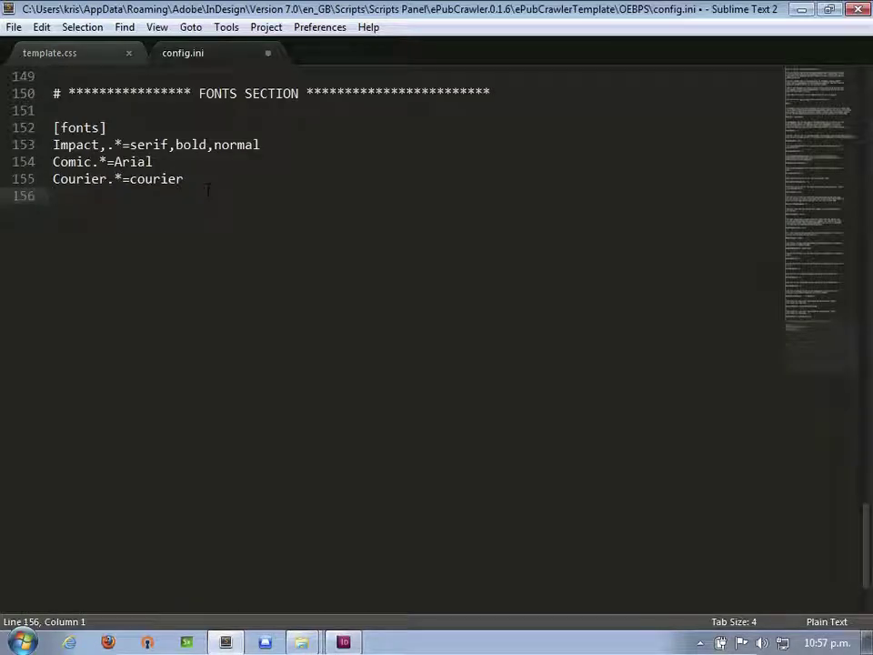
{"action": "type", "text": ".*"}
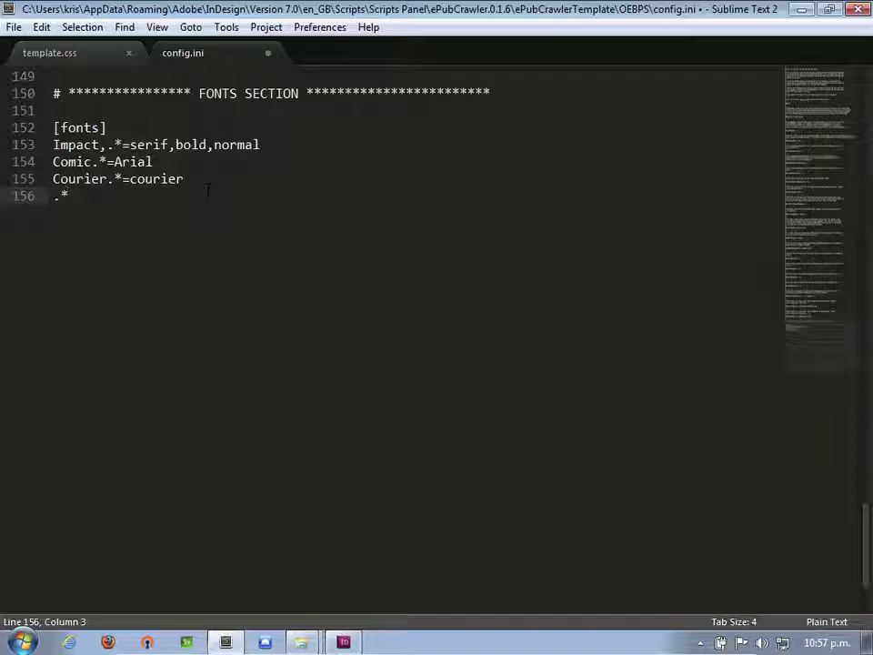
{"action": "type", "text": "=timer"}
{"action": "key", "text": "BackSpace"}
{"action": "type", "text": "s"}
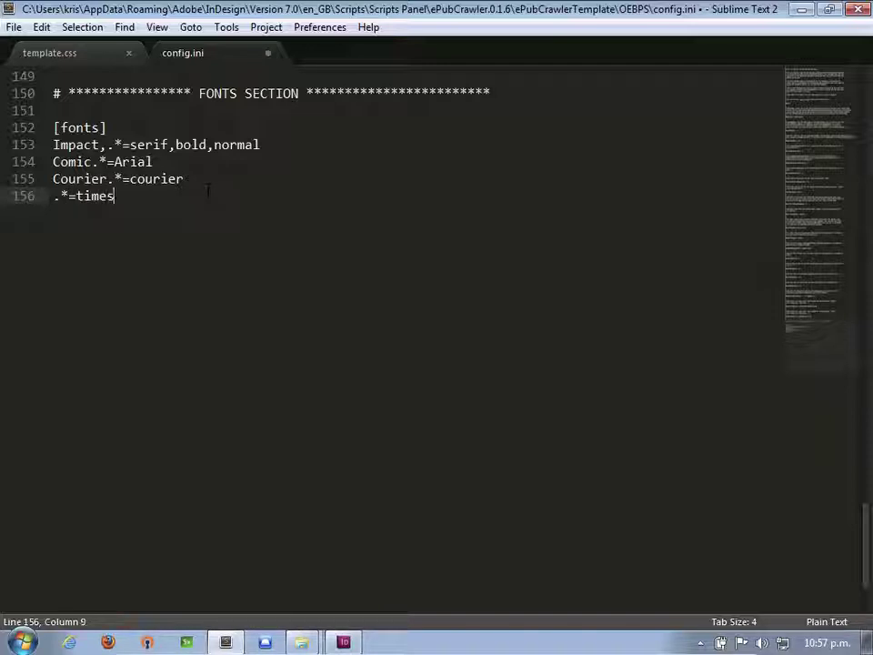
Change the target font in the Comic mapping to lowercase "arial"
{"action": "key", "text": "Up"}
{"action": "key", "text": "Up"}
{"action": "key", "text": "shift+Right"}
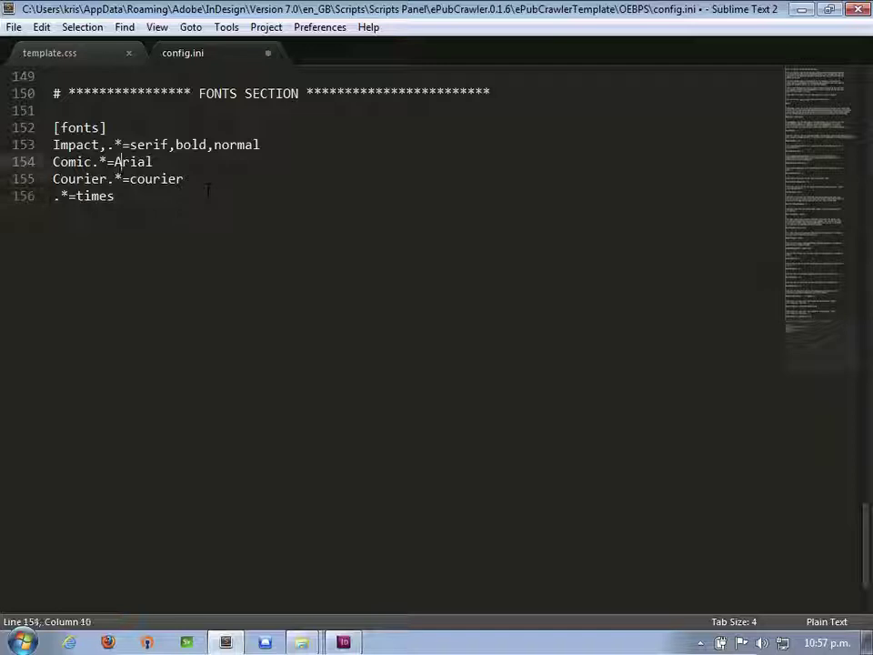
{"action": "type", "text": "a"}
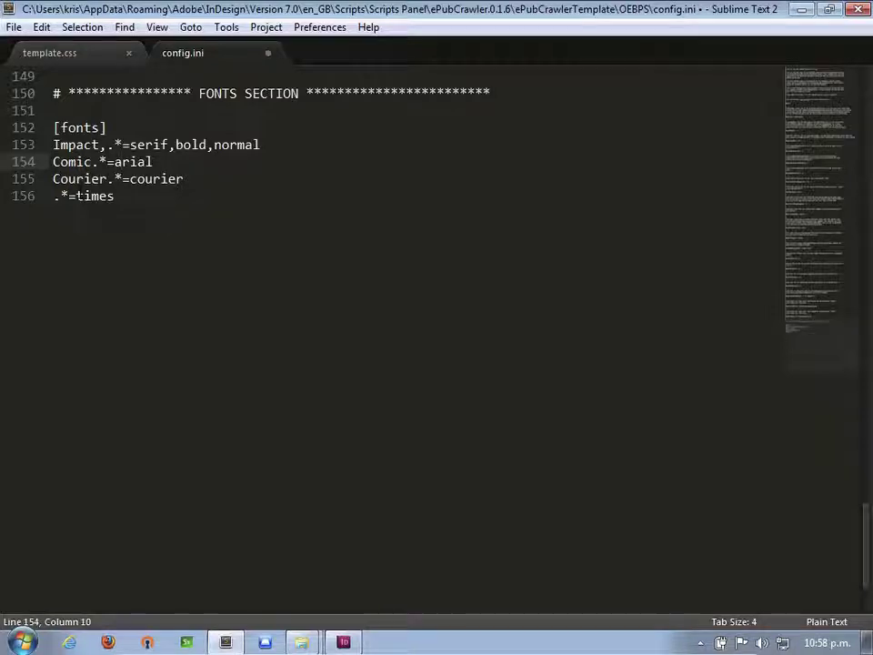
Close config.ini, saving the changes, and return to the BaseCharStyleC rule in template.css
{"action": "left_click", "coordinate": [269, 54]}
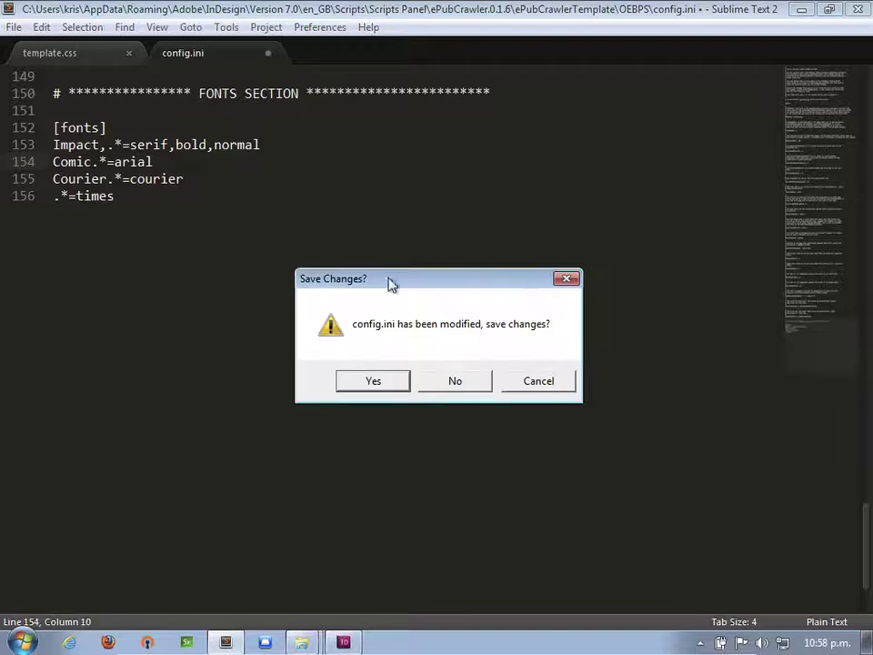
{"action": "left_click", "coordinate": [376, 381]}
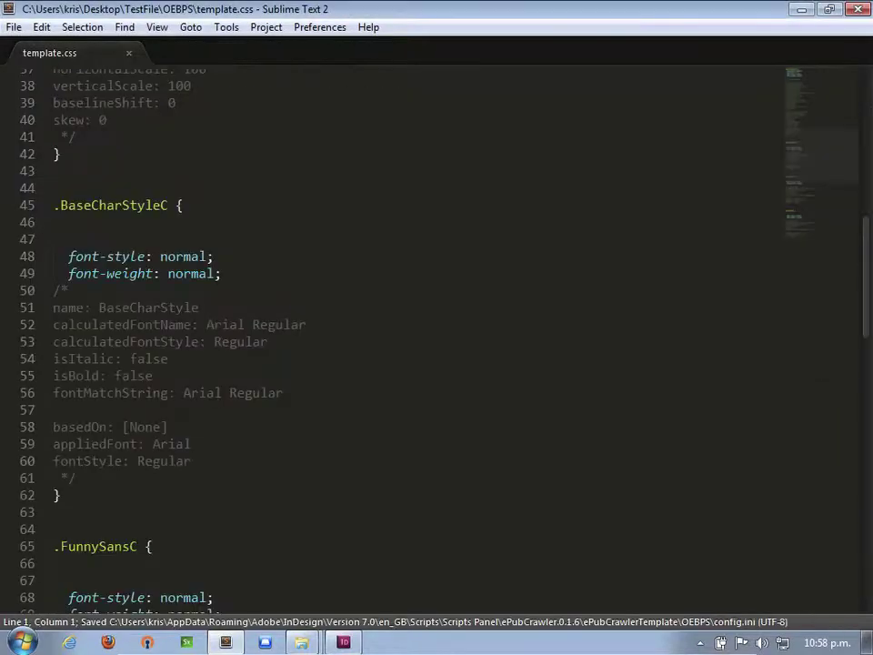
{"action": "scroll", "coordinate": [141, 239], "scroll_direction": "down", "scroll_amount": 1}
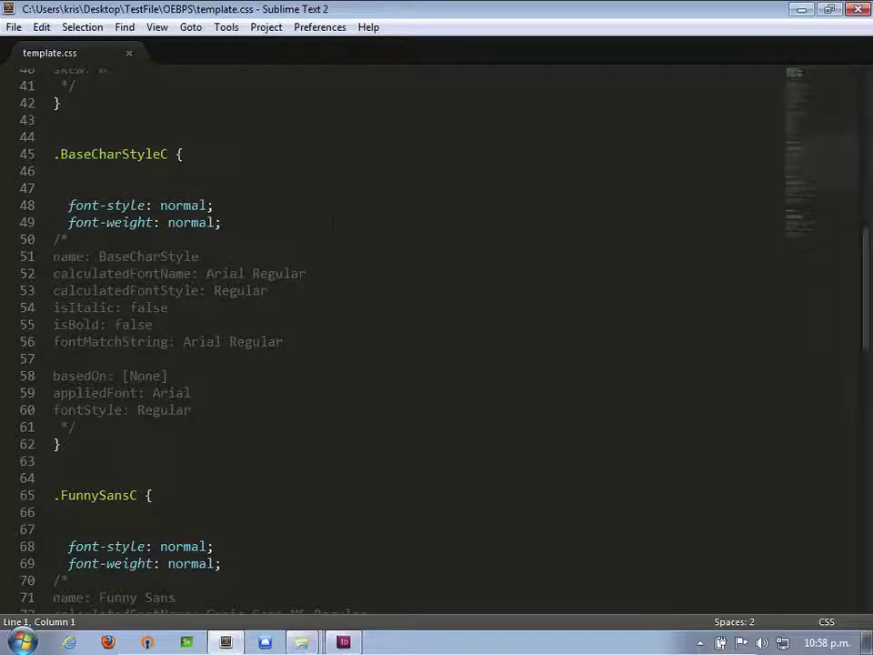
Switch from the stylesheet to InDesign and run the ePubCrawler.jsxbin script to export TestFile.indd again
{"action": "scroll", "coordinate": [332, 223], "scroll_direction": "up", "scroll_amount": 13}
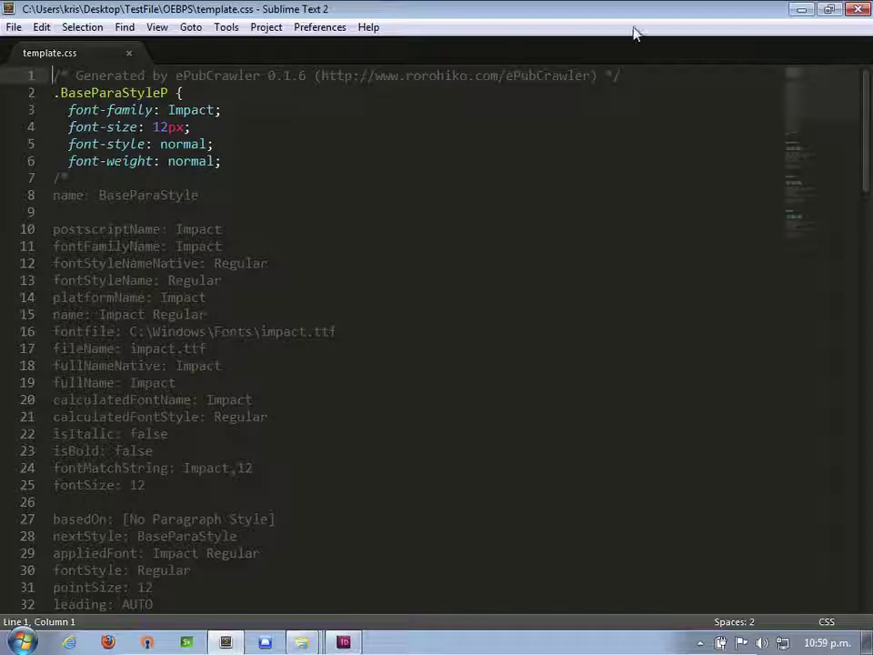
{"action": "left_click", "coordinate": [801, 9]}
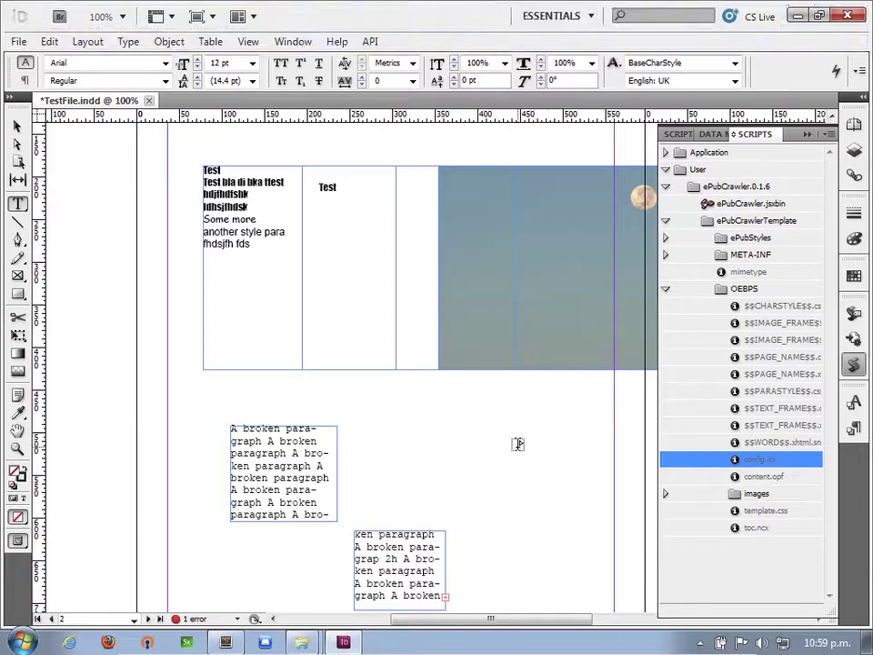
{"action": "left_click", "coordinate": [757, 204]}
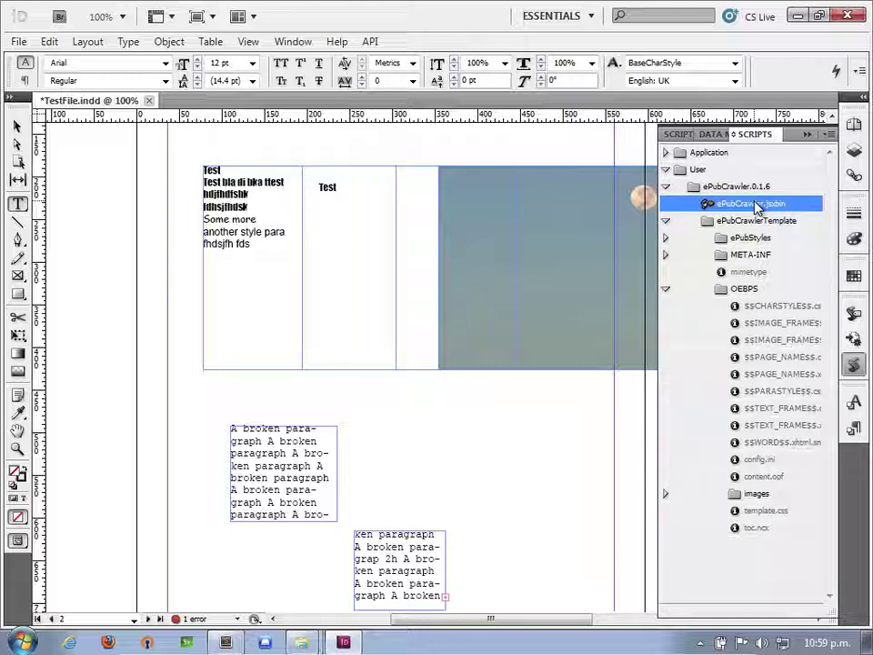
Clear the open windows off the desktop and open the OEBPS folder inside the newly exported TestFile_1 folder
{"action": "left_click", "coordinate": [796, 16]}
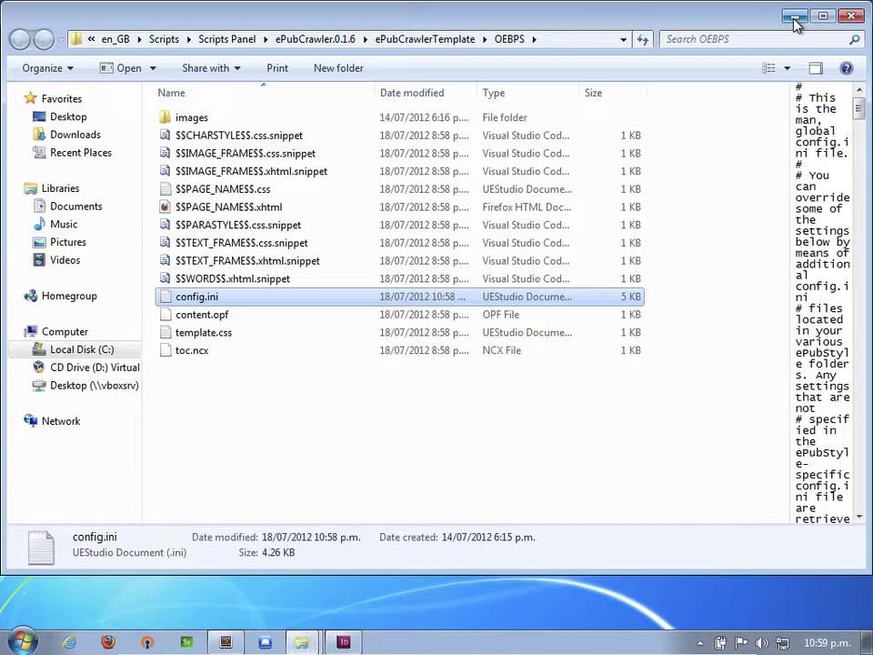
{"action": "left_click", "coordinate": [794, 15]}
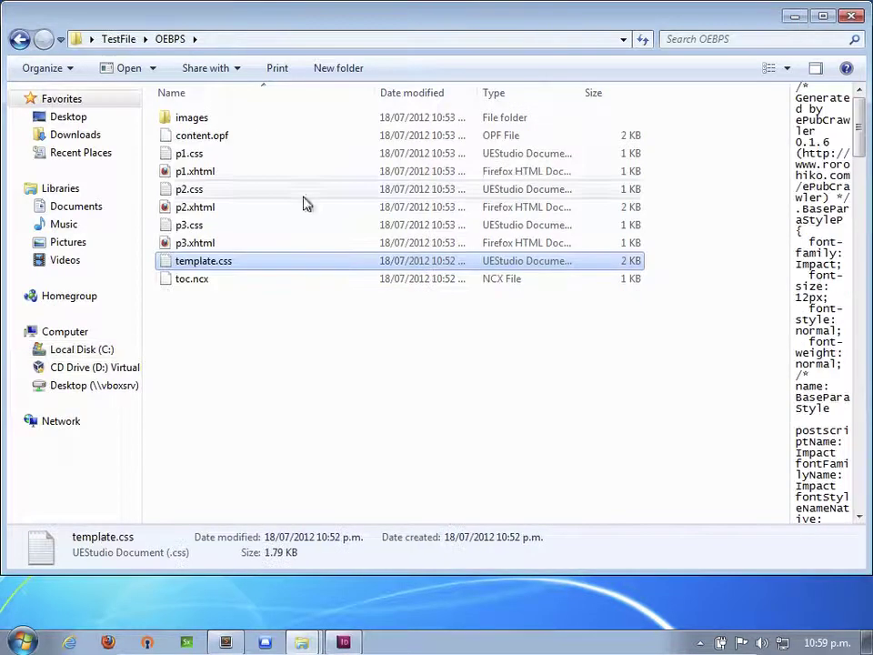
{"action": "left_click", "coordinate": [797, 24]}
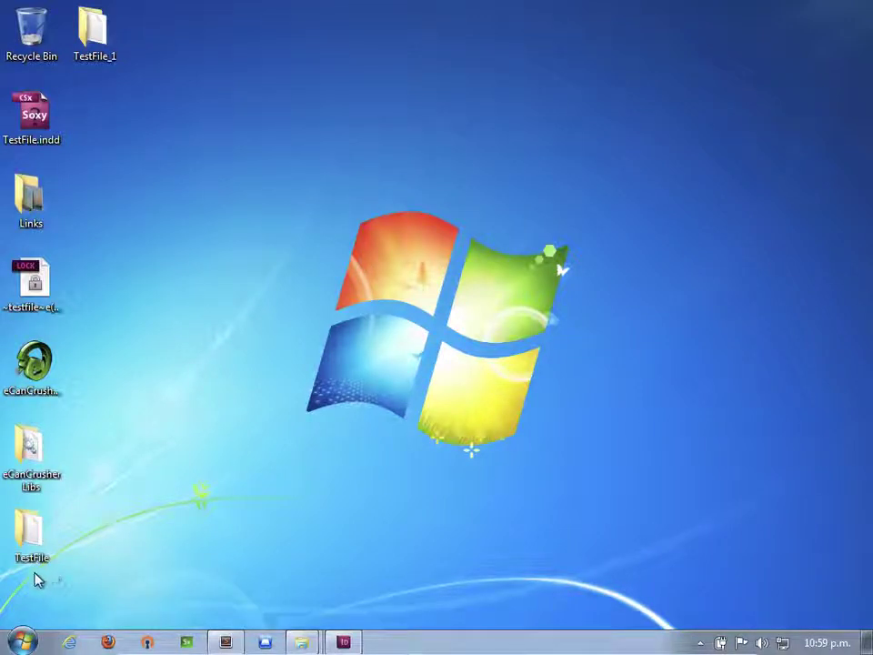
{"action": "double_click", "coordinate": [97, 35]}
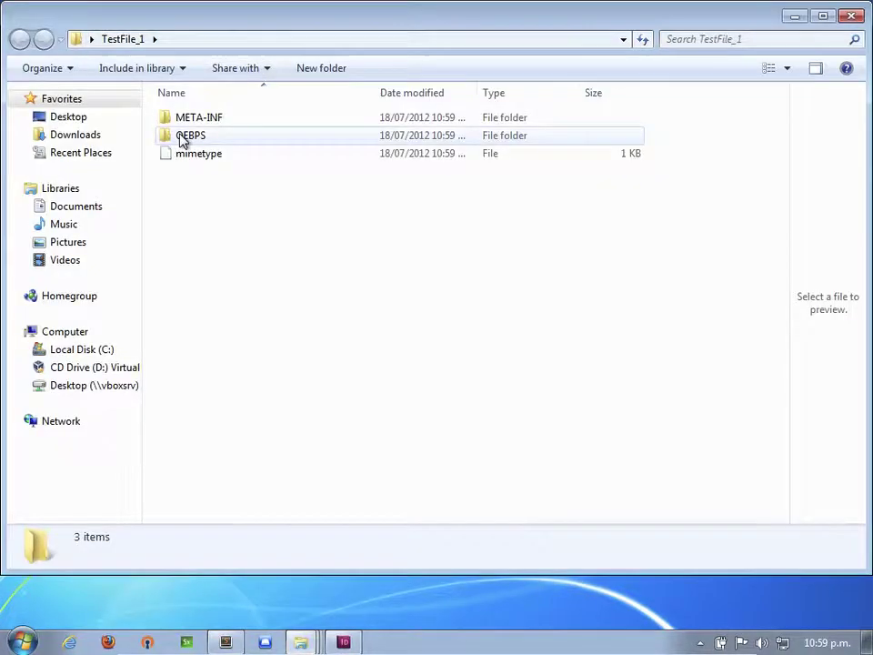
{"action": "double_click", "coordinate": [182, 137]}
Open the template.css file from TestFile_1\OEBPS in Sublime Text 2
{"action": "left_click", "coordinate": [215, 264]}
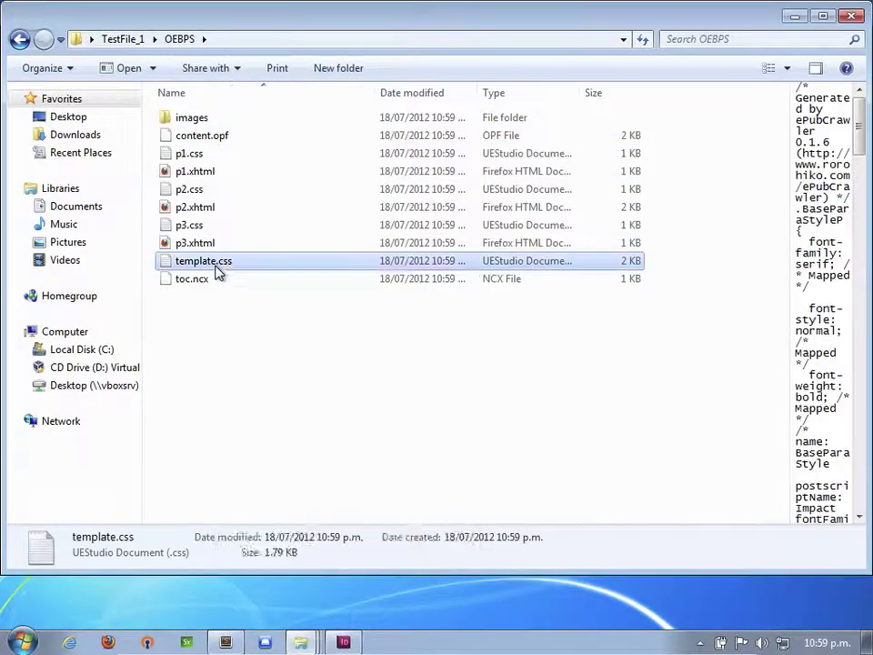
{"action": "right_click", "coordinate": [216, 268]}
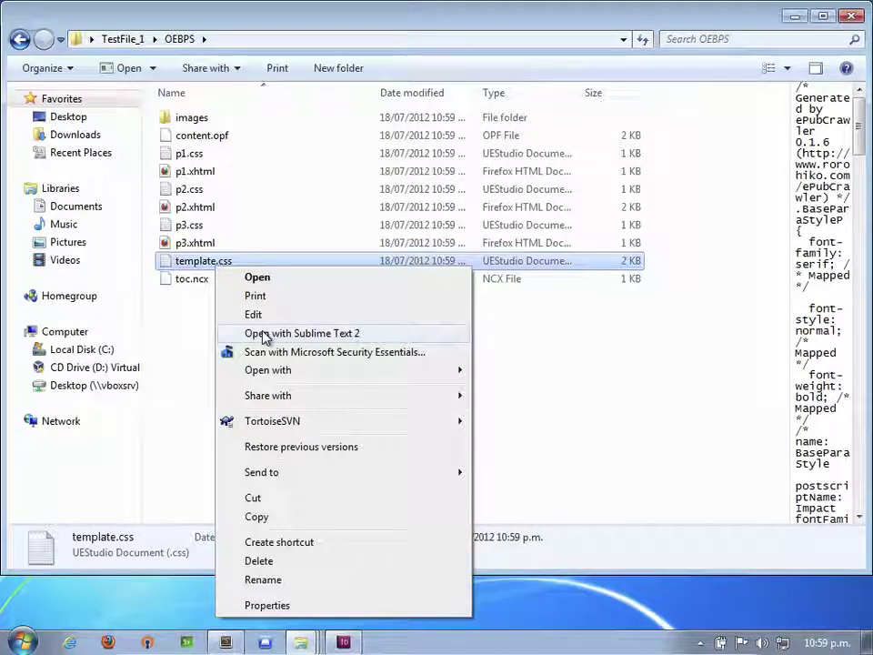
{"action": "left_click", "coordinate": [266, 338]}
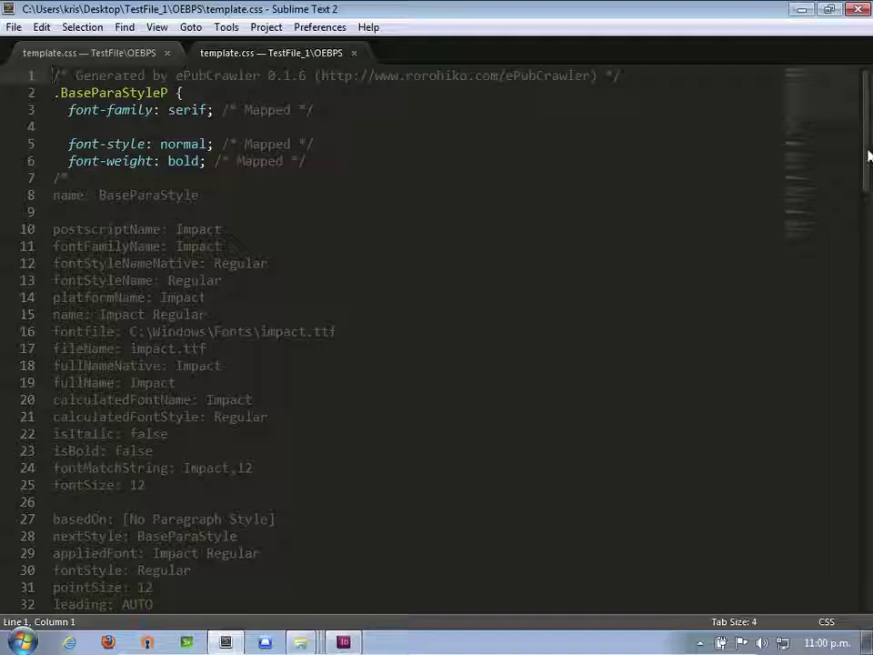
Check the mapped font-family values of BaseCharStyleC, FunnySansC and PlainUglyC in the new template.css, and return to the OEBPS folder
{"action": "left_click_drag", "start_coordinate": [865, 155], "coordinate": [866, 294]}
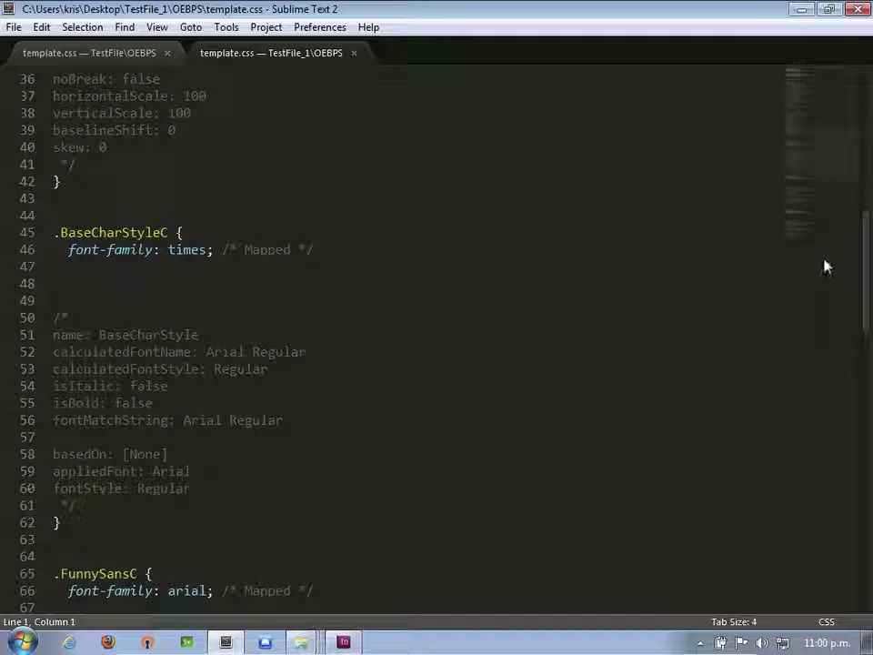
{"action": "left_click_drag", "start_coordinate": [868, 287], "coordinate": [863, 392]}
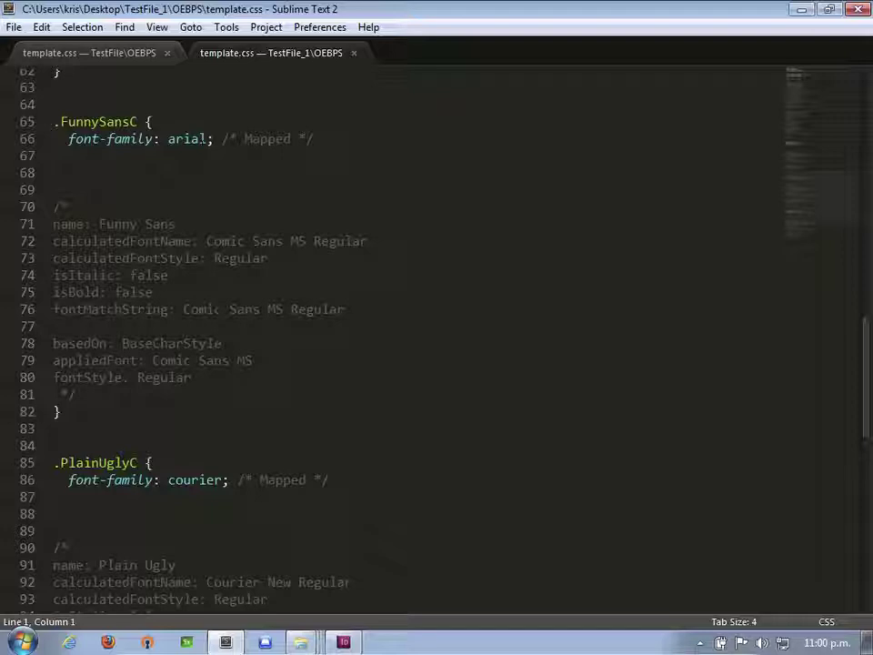
{"action": "left_click_drag", "start_coordinate": [868, 354], "coordinate": [861, 429]}
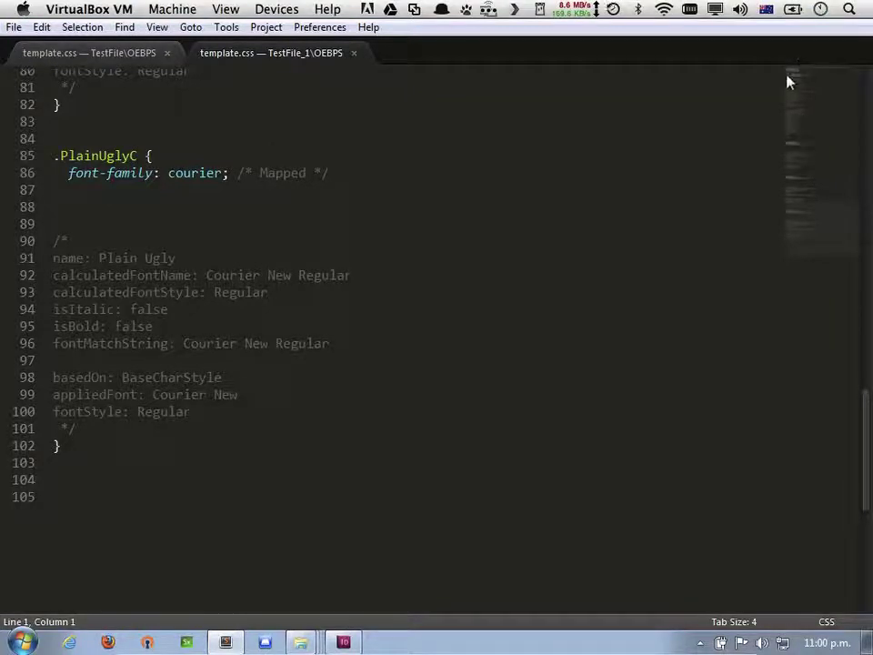
{"action": "left_click", "coordinate": [802, 11]}
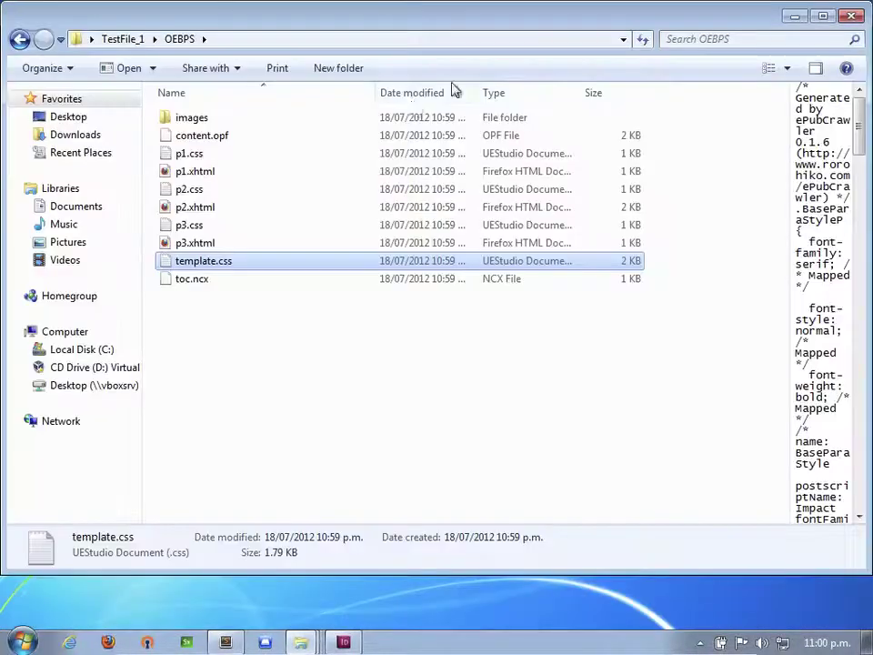
View the exported page p2.xhtml in Firefox to check its fonts, and return to the OEBPS folder
{"action": "left_click", "coordinate": [195, 208]}
{"action": "double_click", "coordinate": [194, 207]}
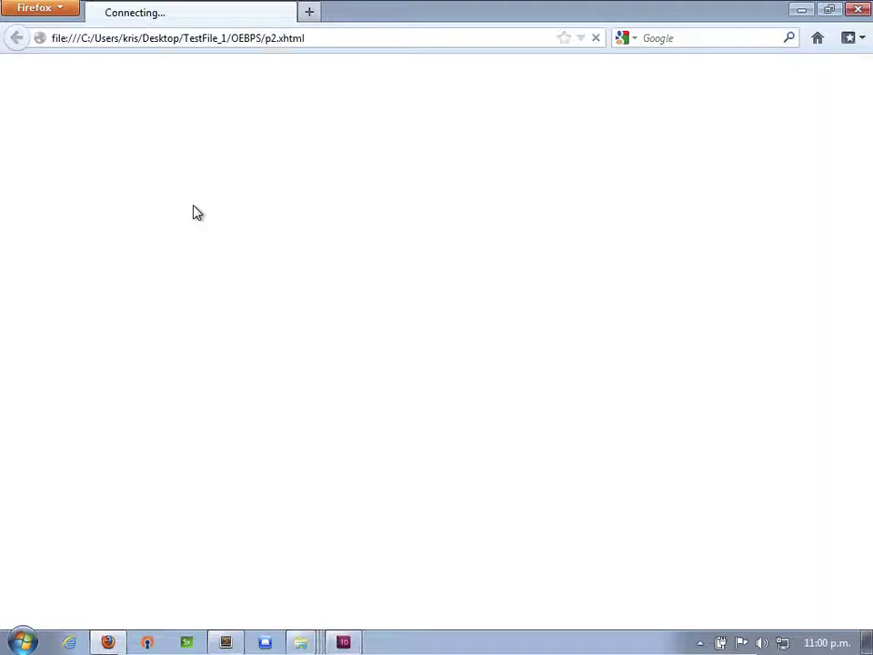
{"action": "scroll", "coordinate": [589, 234], "scroll_direction": "down", "scroll_amount": 4}
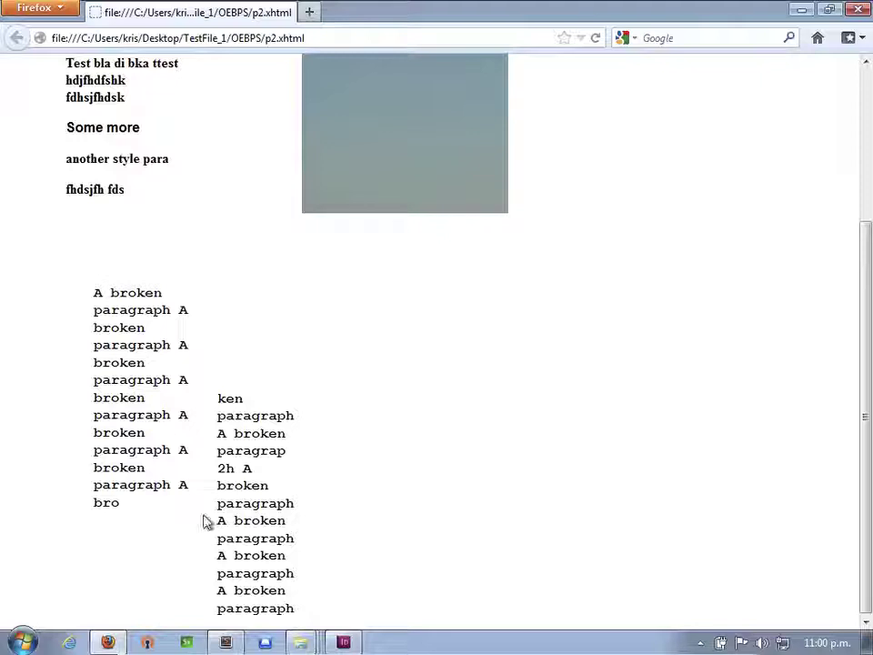
{"action": "scroll", "coordinate": [270, 365], "scroll_direction": "up", "scroll_amount": 4}
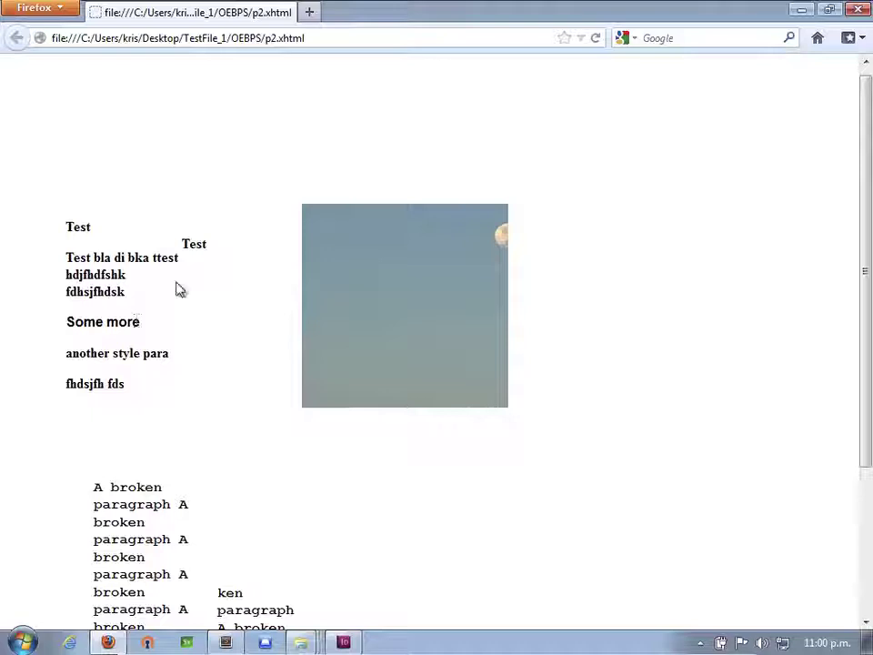
{"action": "left_click", "coordinate": [800, 10]}
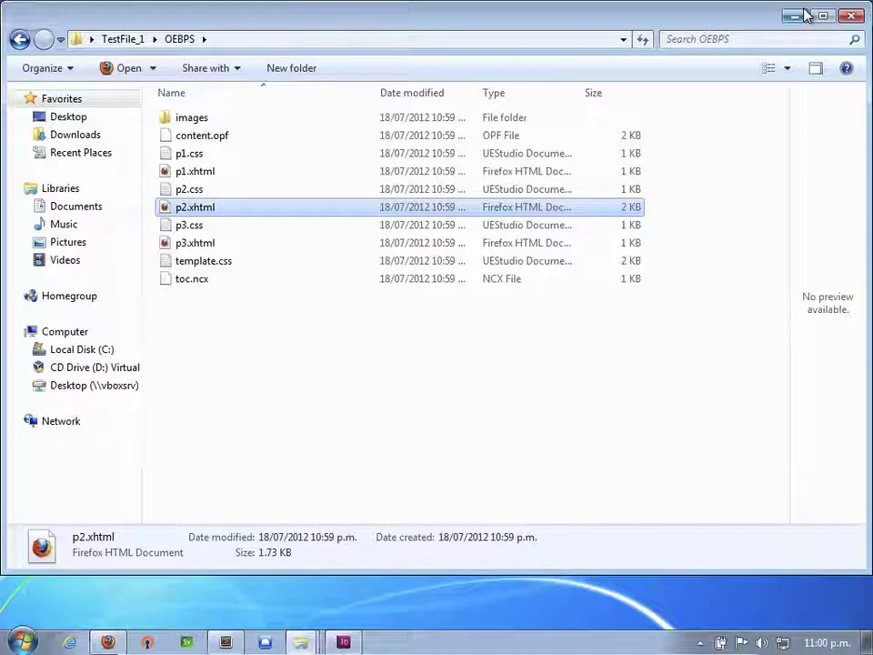